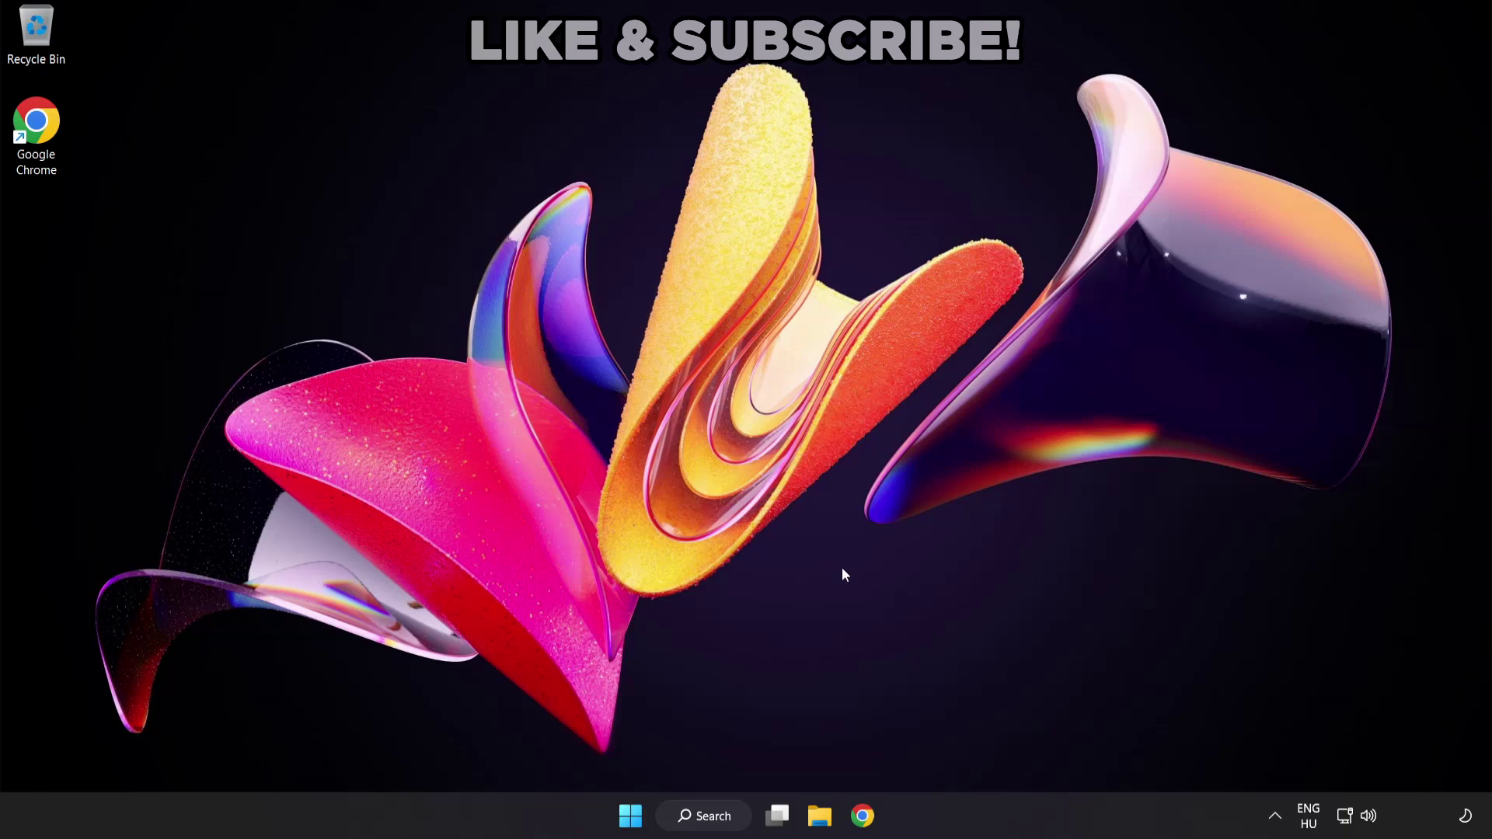
- Switch the audio output from the virtual cable to Speakers (High Definition Audio Device) in quick settings
{"action": "left_click", "coordinate": [1370, 820]}
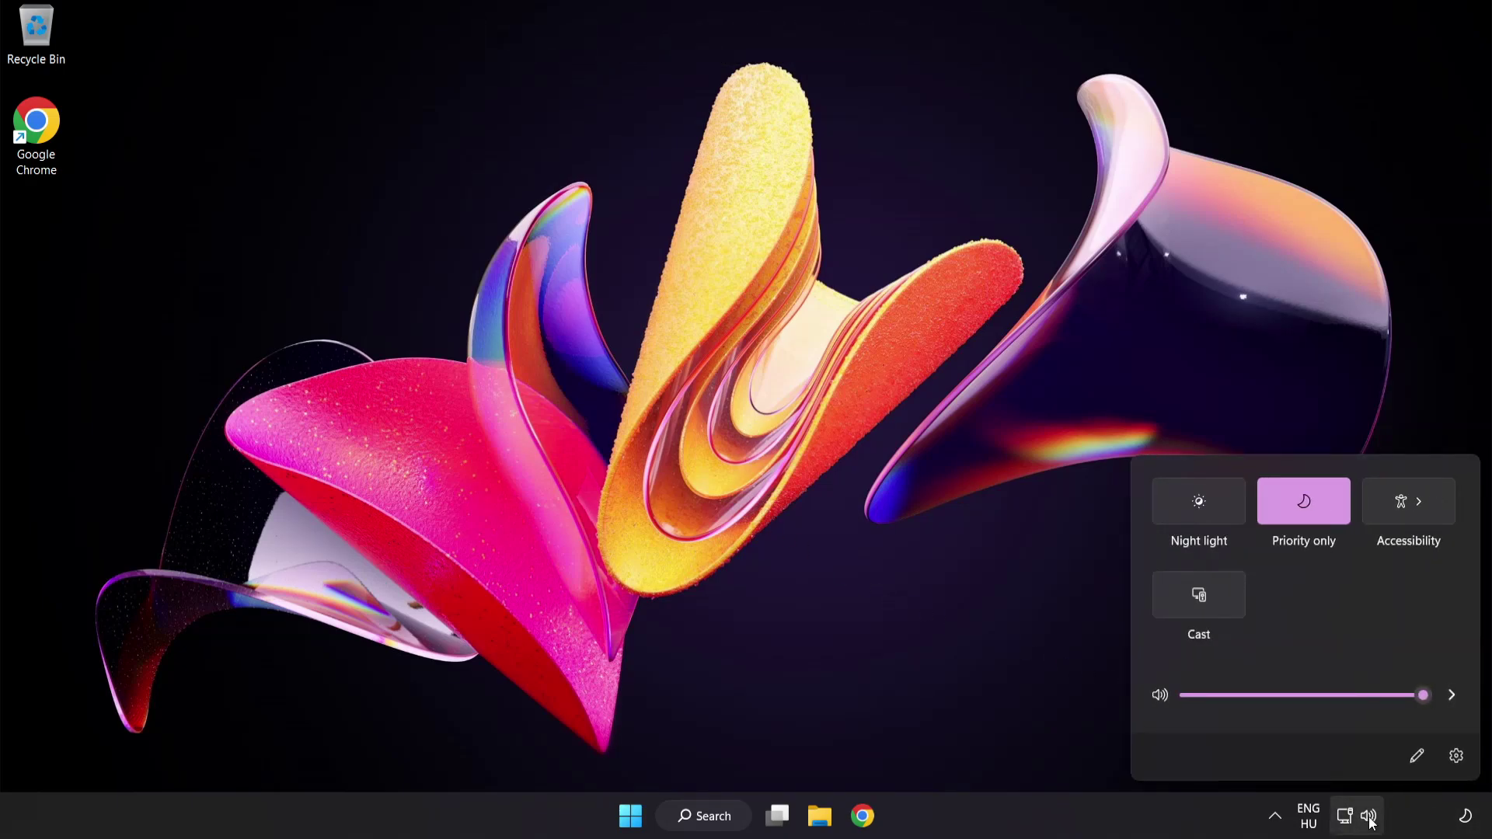
{"action": "left_click", "coordinate": [1451, 697]}
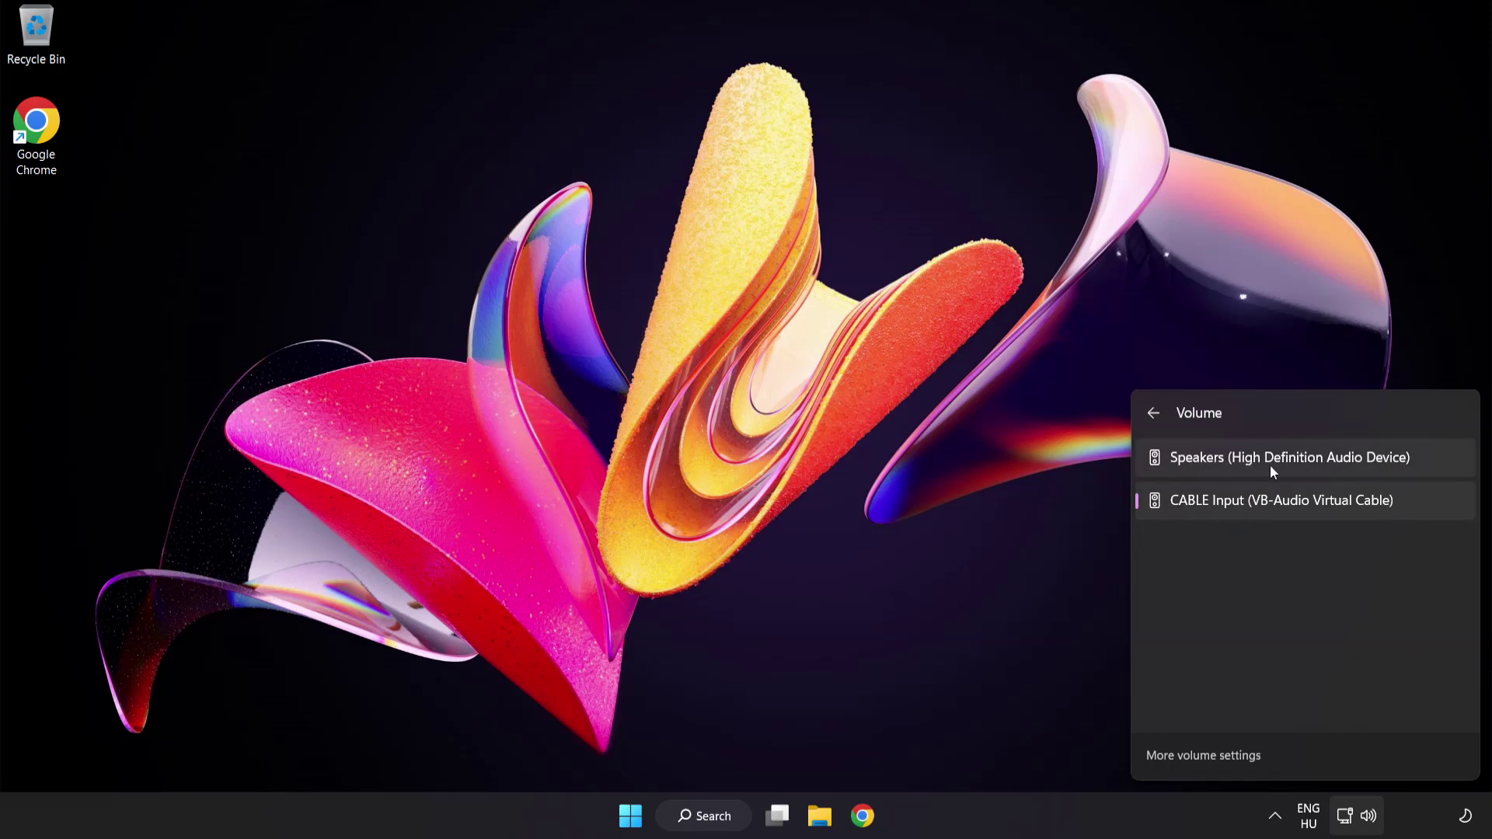
{"action": "left_click", "coordinate": [1426, 462]}
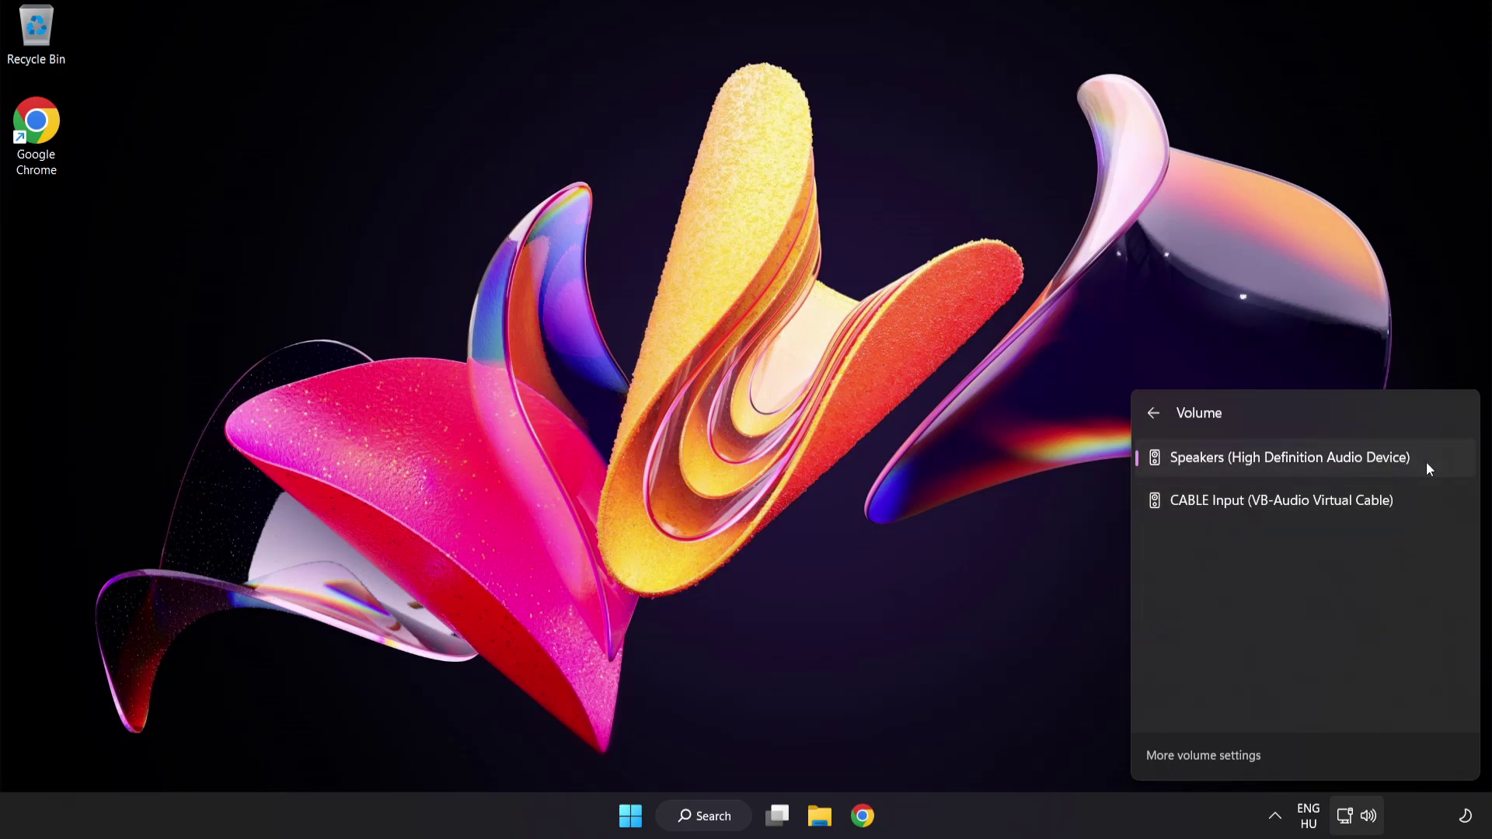
{"action": "left_click", "coordinate": [723, 415]}
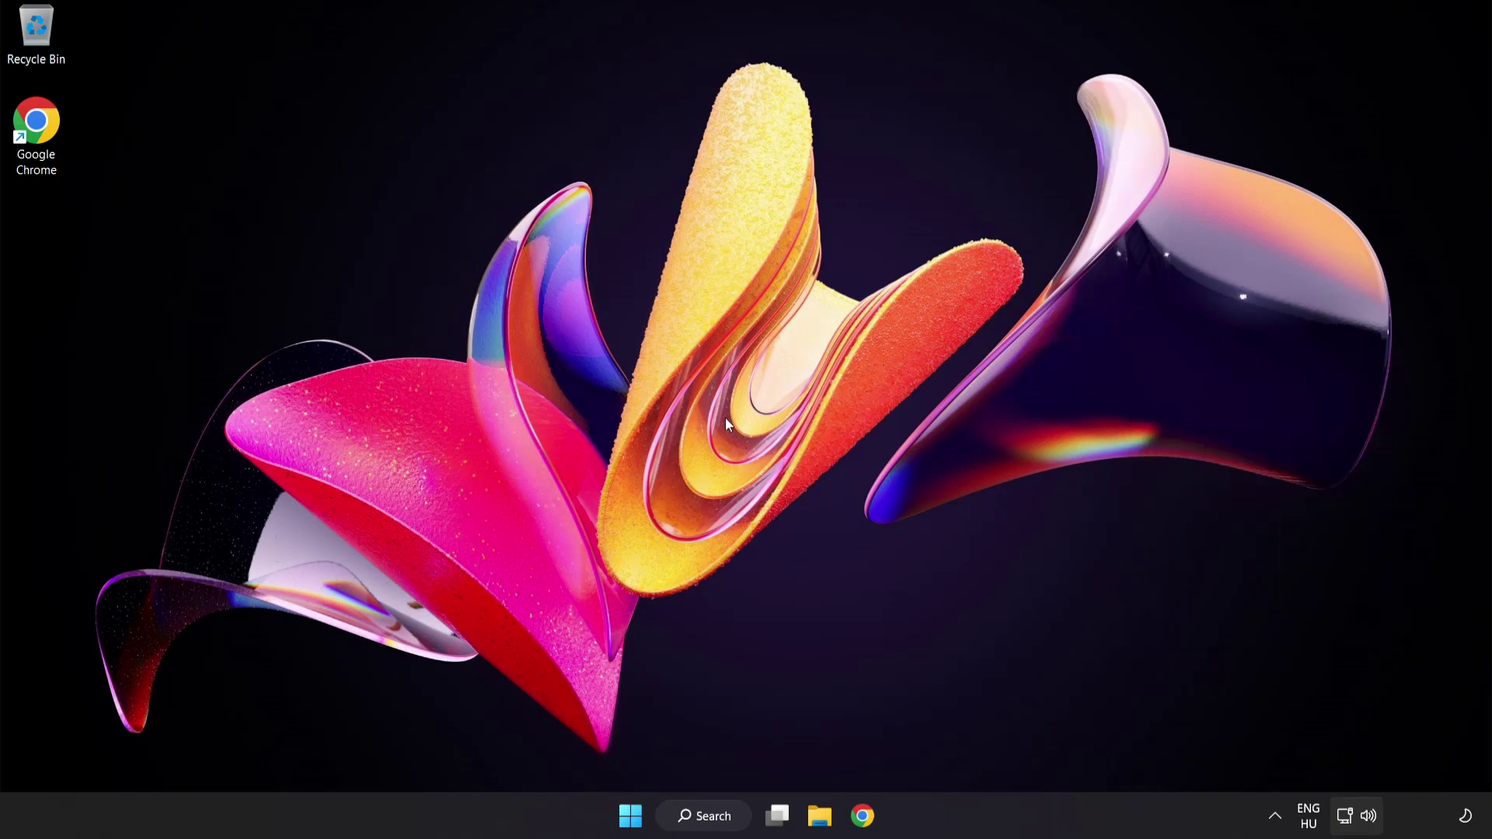
- Reset all sound devices and app volumes in the Volume mixer, then close Settings
{"action": "right_click", "coordinate": [1370, 819]}
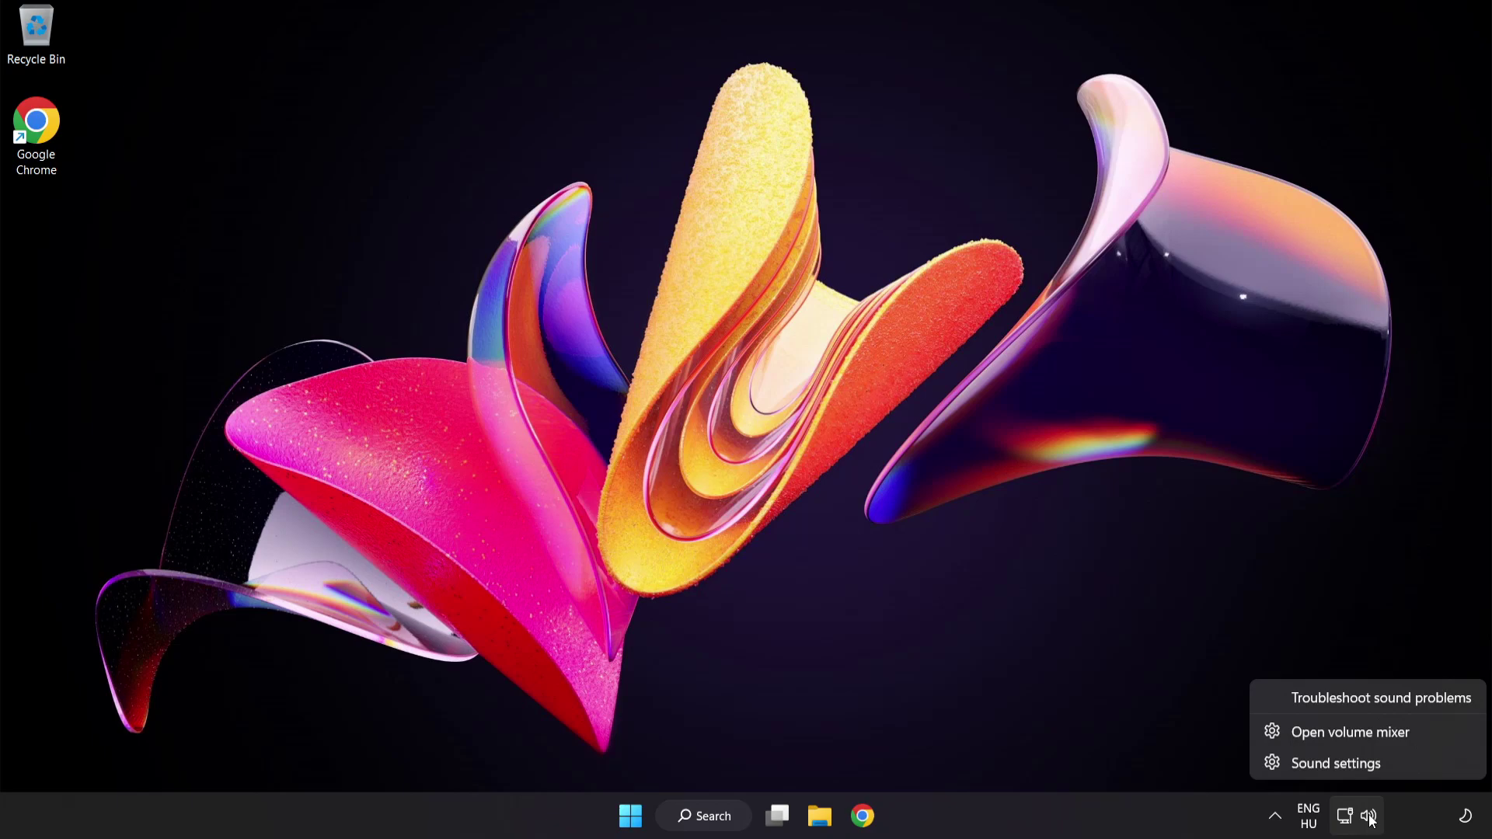
{"action": "left_click", "coordinate": [1433, 741]}
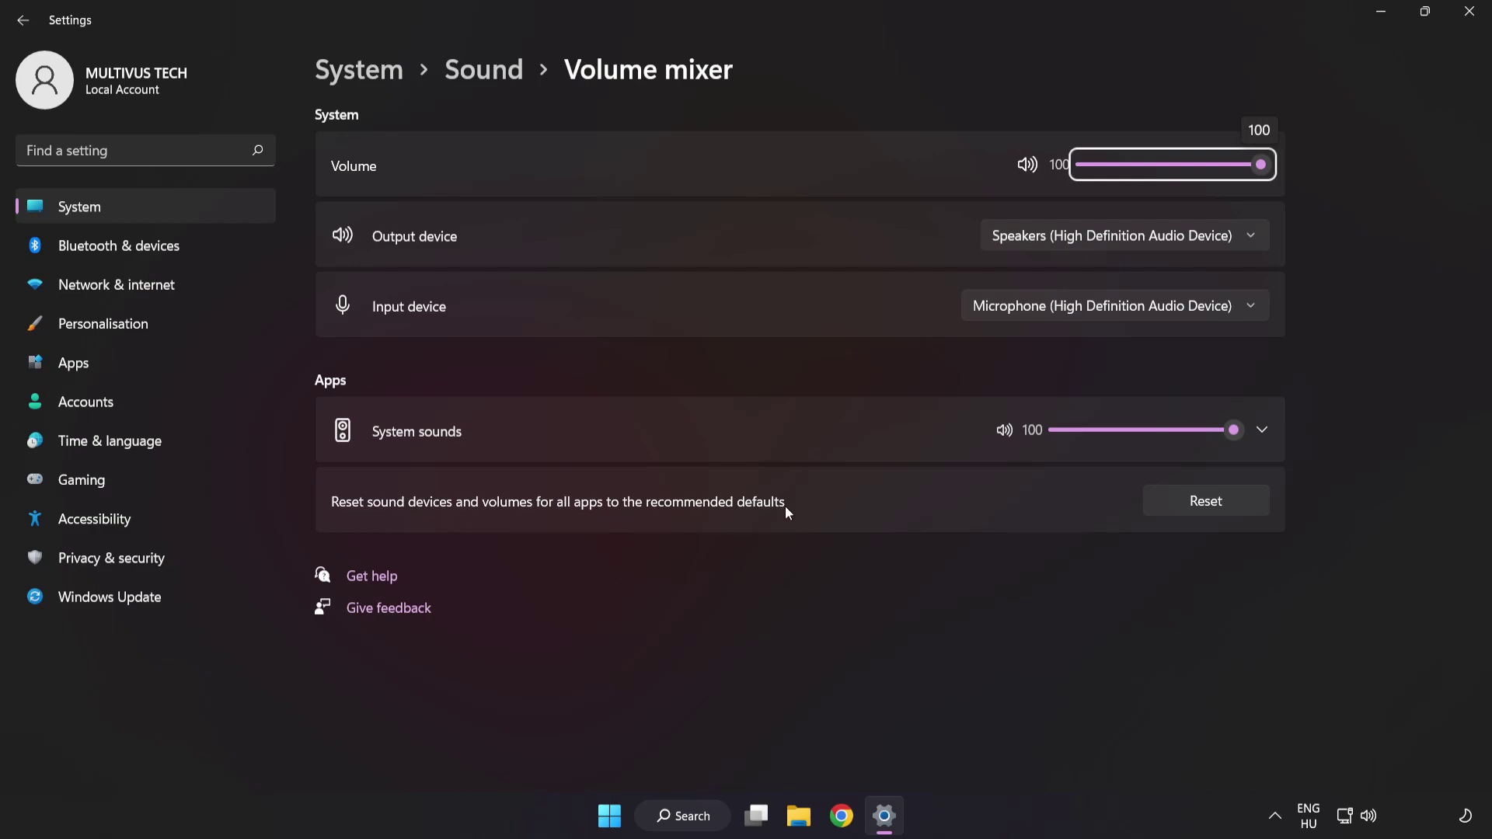
{"action": "left_click", "coordinate": [1236, 510]}
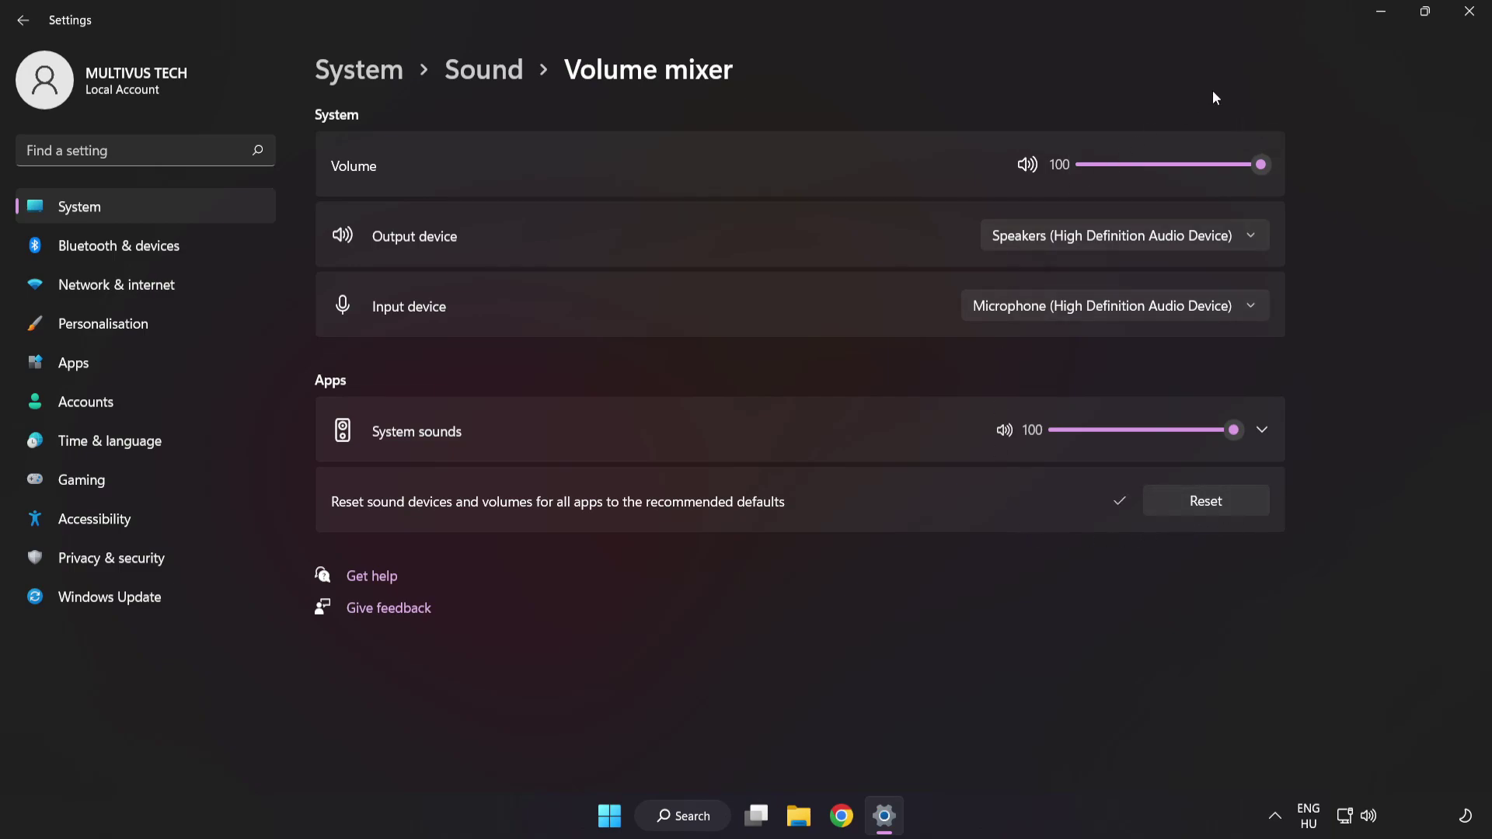
{"action": "left_click", "coordinate": [1470, 15]}
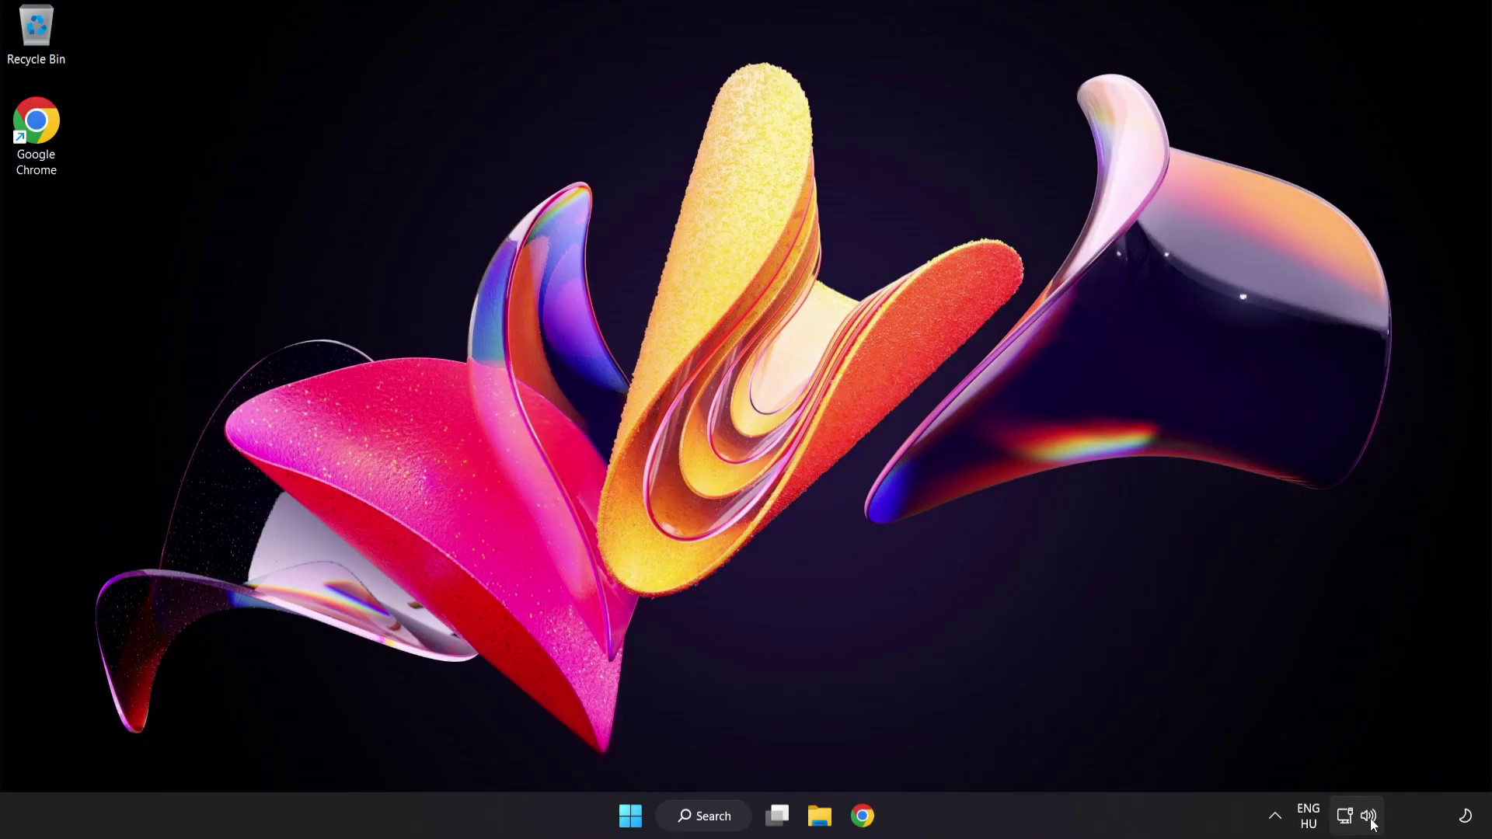
- Reopen the Sound settings page from the tray and leave output volume at 100
{"action": "right_click", "coordinate": [1370, 816]}
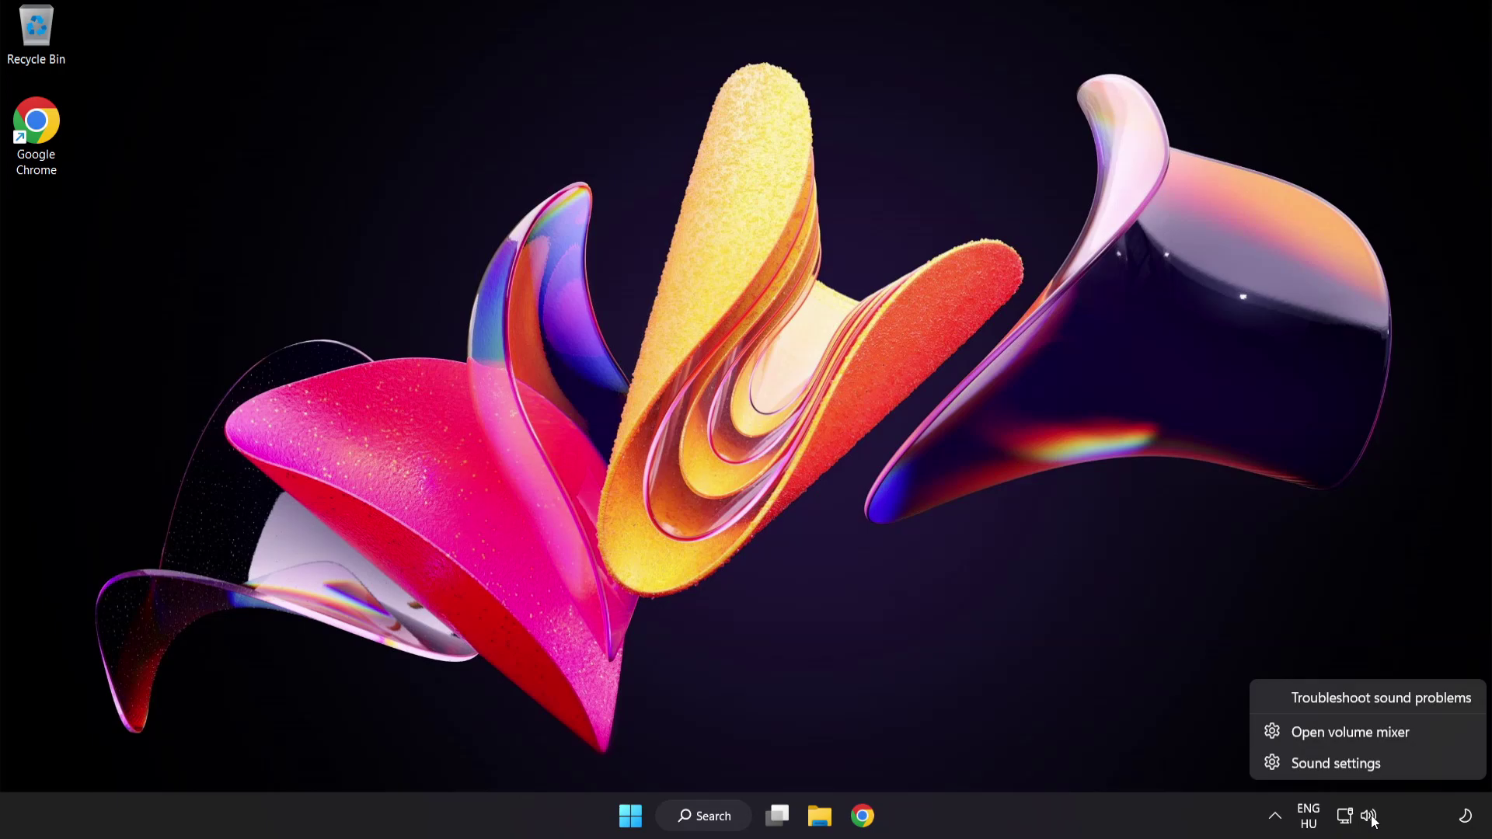
{"action": "left_click", "coordinate": [1386, 767]}
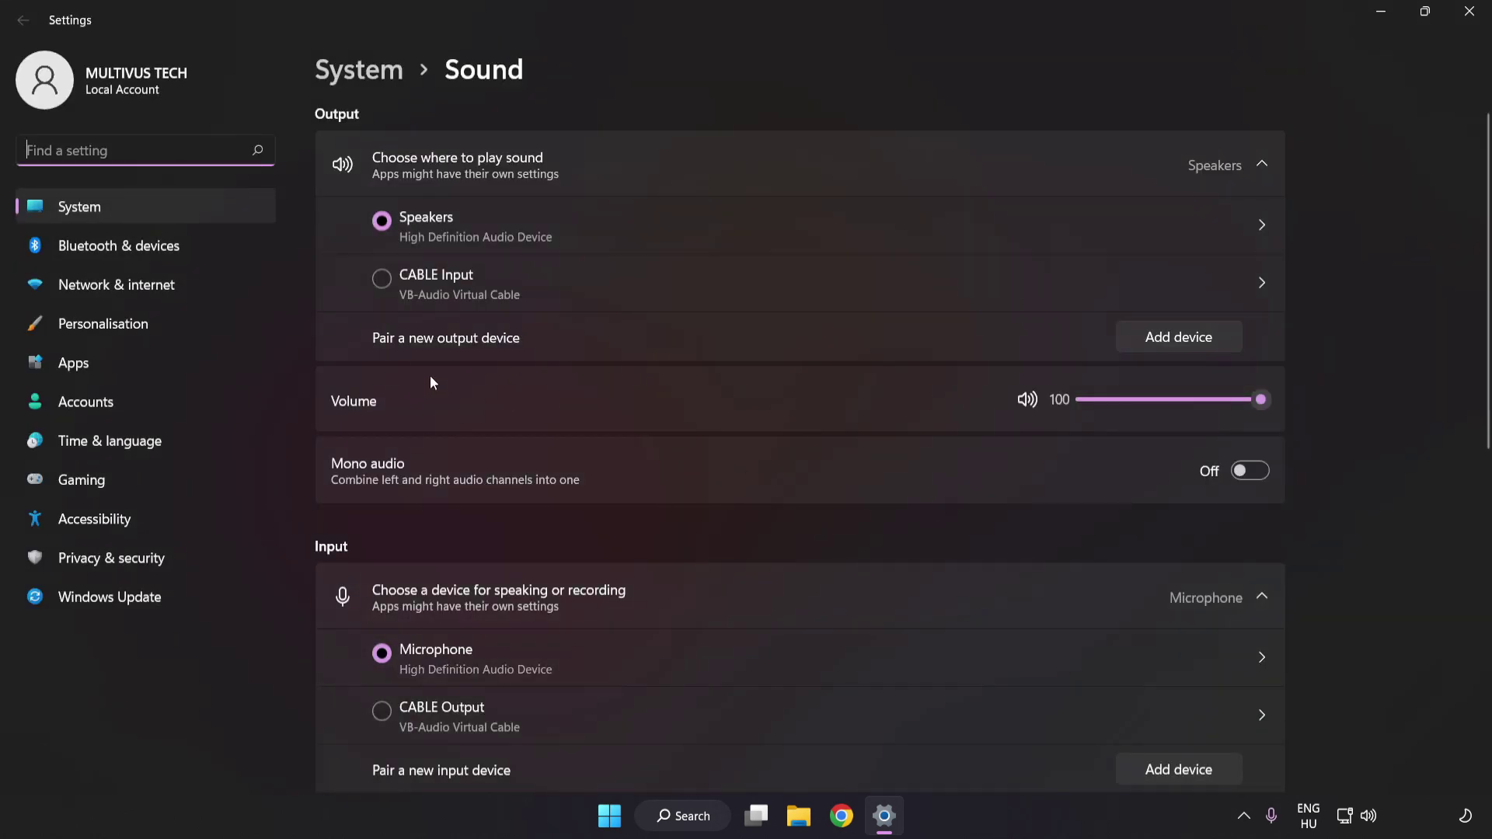
{"action": "mouse_move", "coordinate": [1244, 403]}
{"action": "left_mouse_down"}
{"action": "mouse_move", "coordinate": [1200, 404]}
{"action": "mouse_move", "coordinate": [1400, 406]}
{"action": "left_mouse_up"}
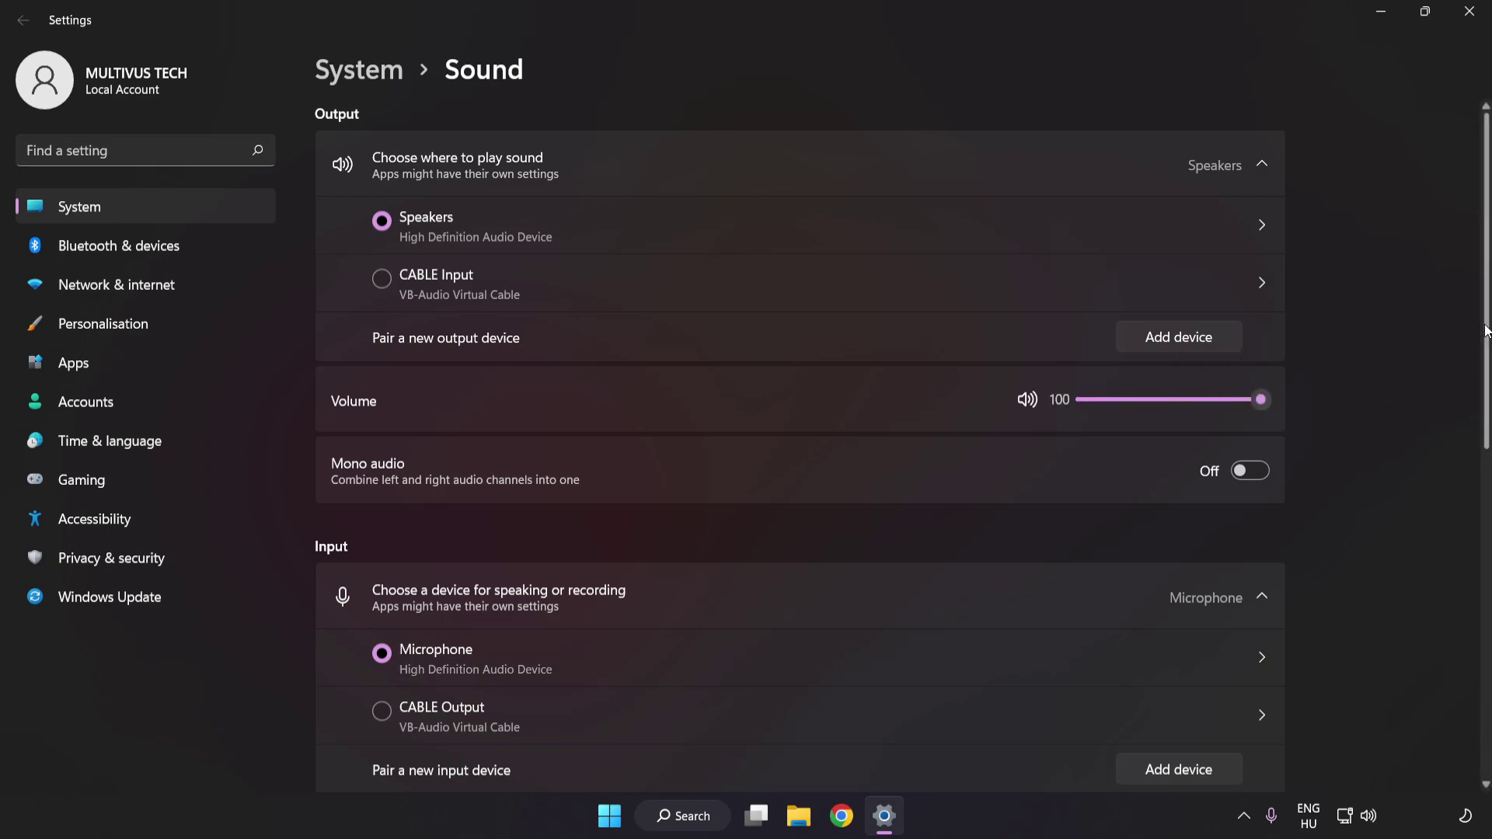
{"action": "scroll", "coordinate": [1467, 528], "scroll_direction": "down", "scroll_amount": 5}
{"action": "scroll", "coordinate": [1468, 529], "scroll_direction": "down", "scroll_amount": 1}
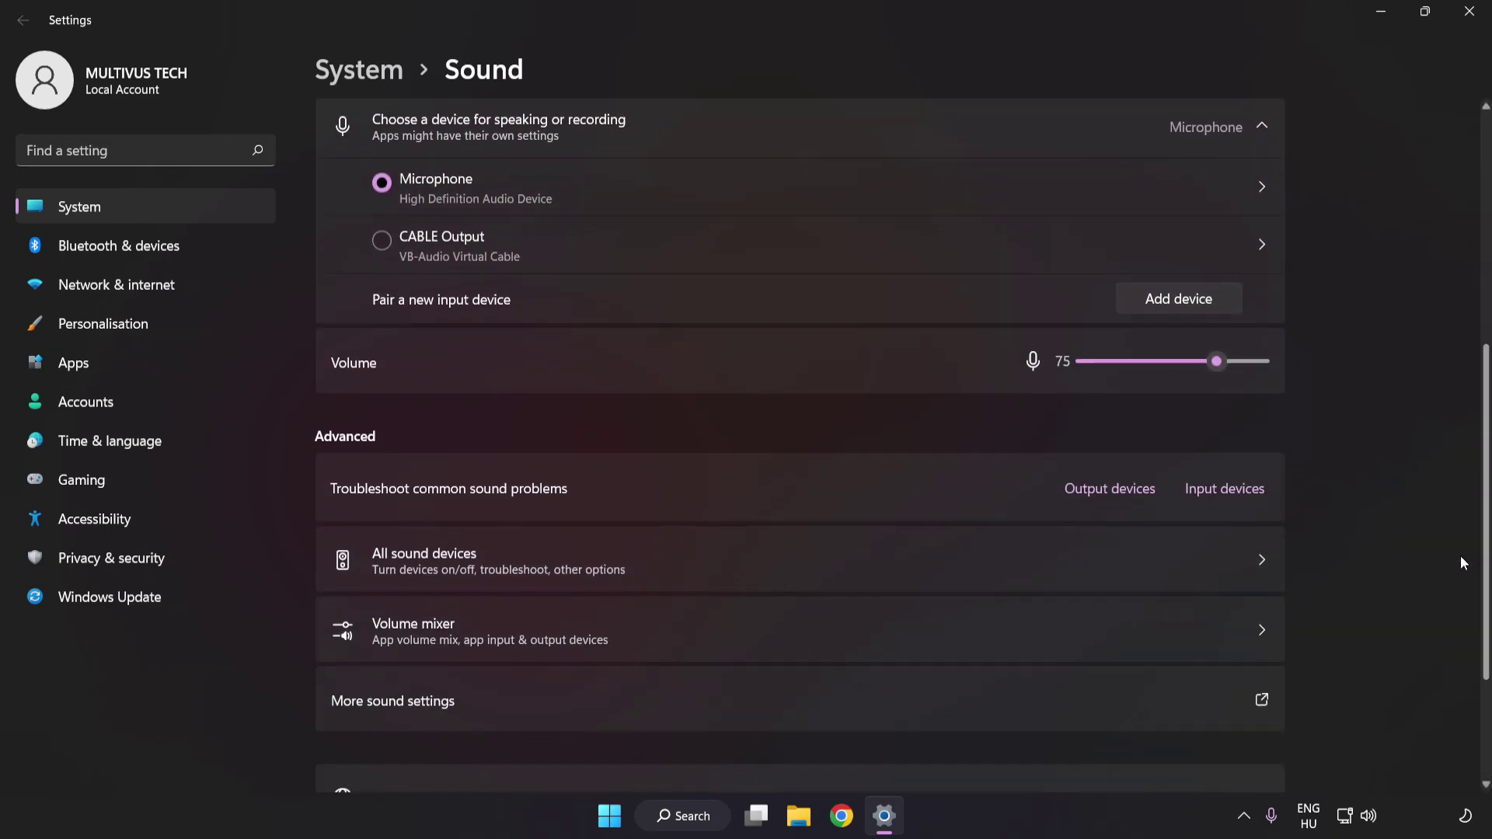
{"action": "scroll", "coordinate": [1461, 568], "scroll_direction": "down", "scroll_amount": 1}
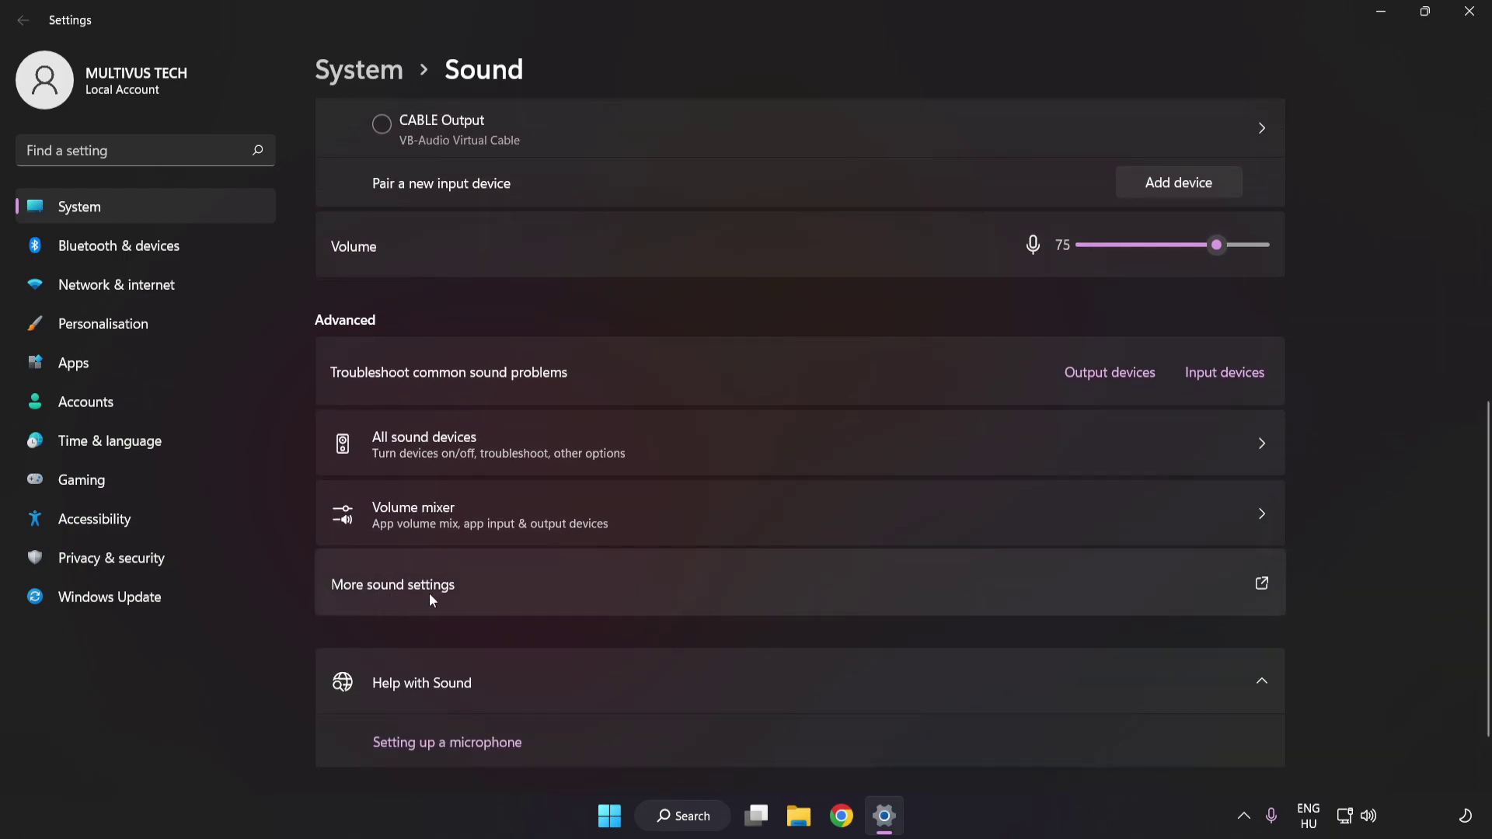
- Disable the CABLE Input playback device in the classic Sound dialog and select Speakers
{"action": "left_click", "coordinate": [687, 583]}
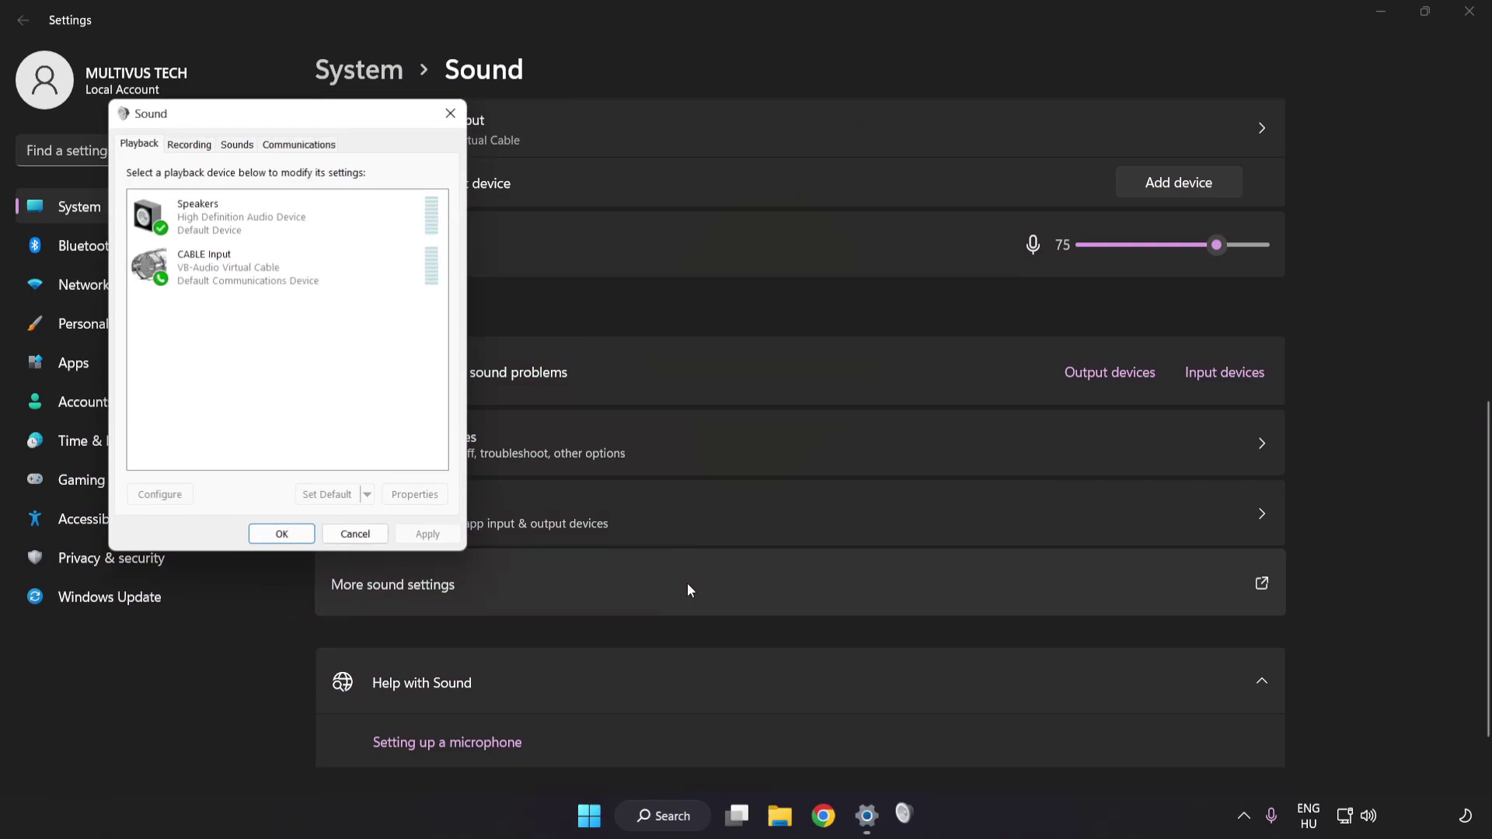
{"action": "left_click_drag", "start_coordinate": [292, 119], "coordinate": [745, 222]}
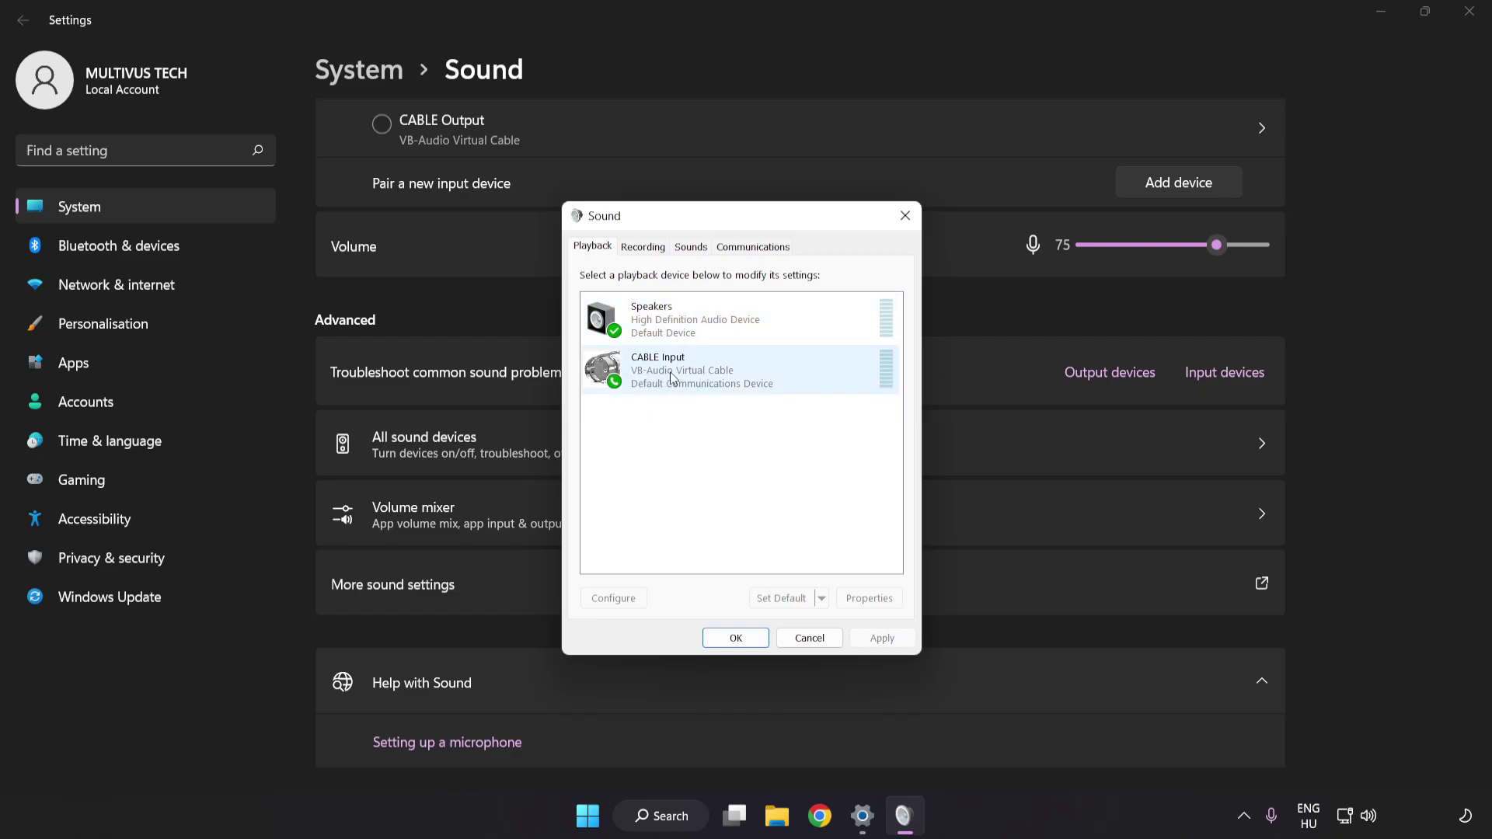
{"action": "right_click", "coordinate": [726, 375]}
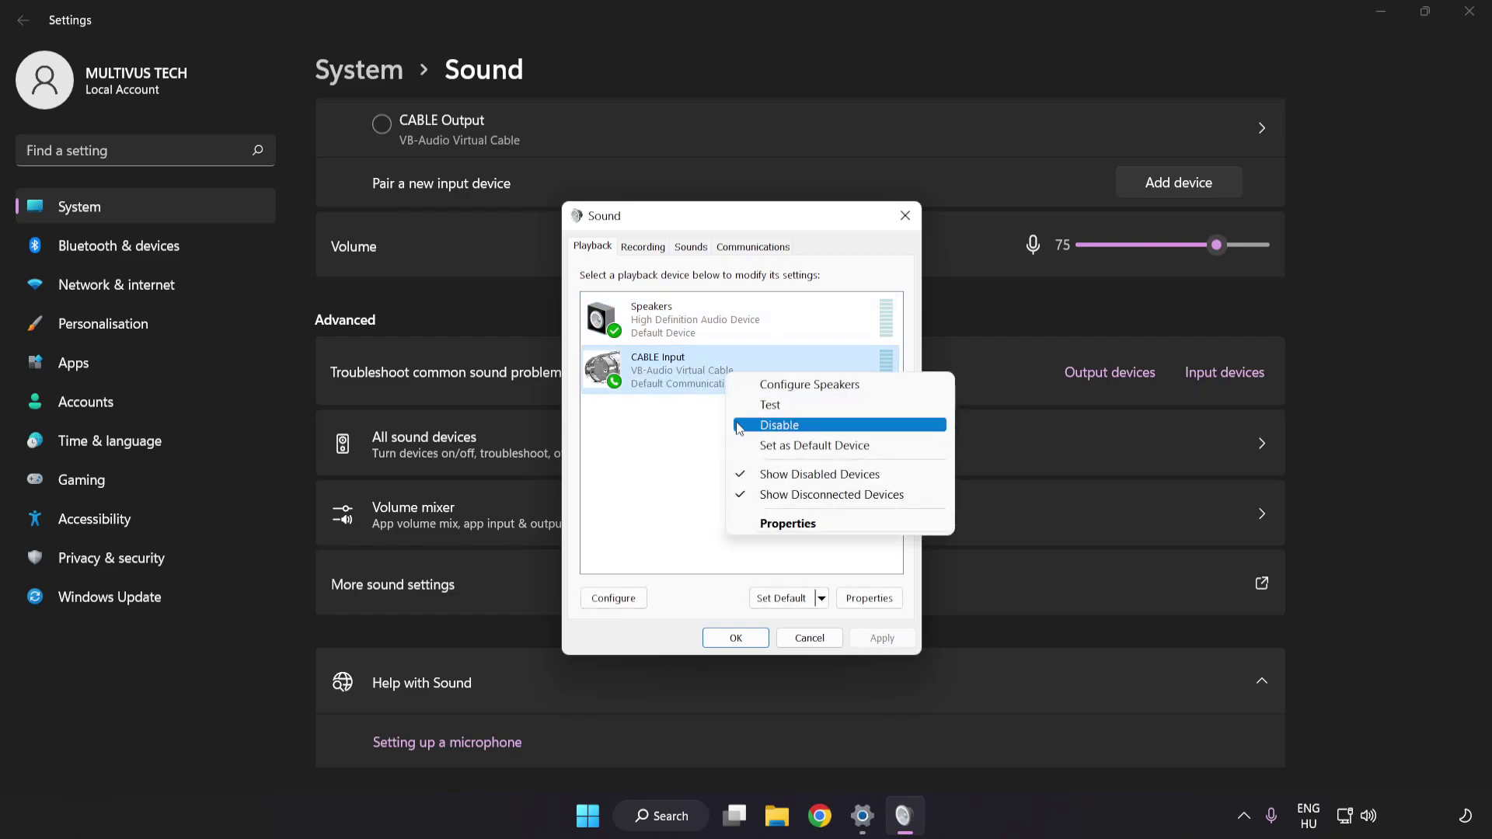
{"action": "left_click", "coordinate": [799, 427]}
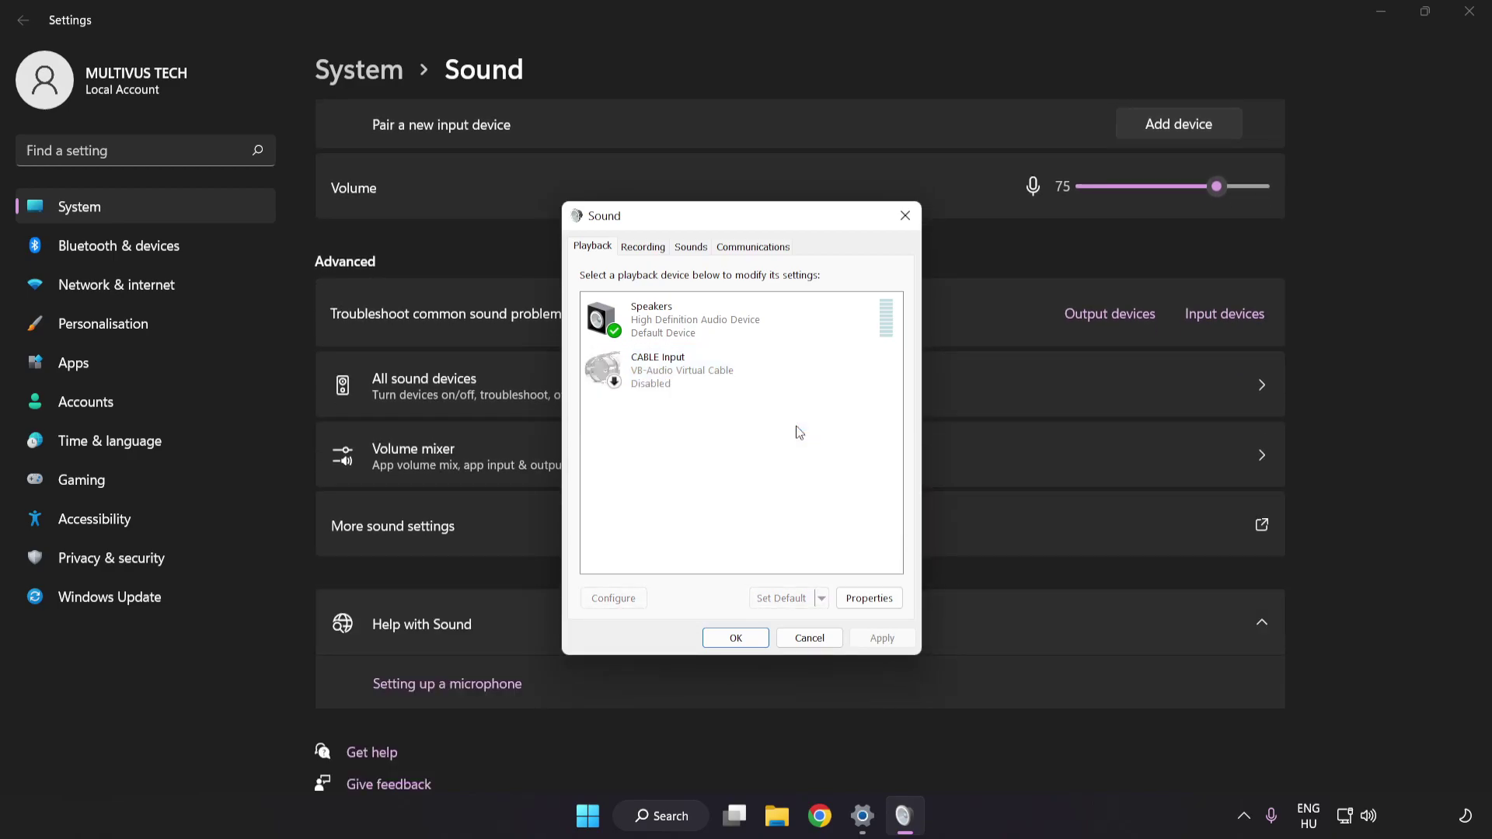
{"action": "left_click", "coordinate": [699, 328]}
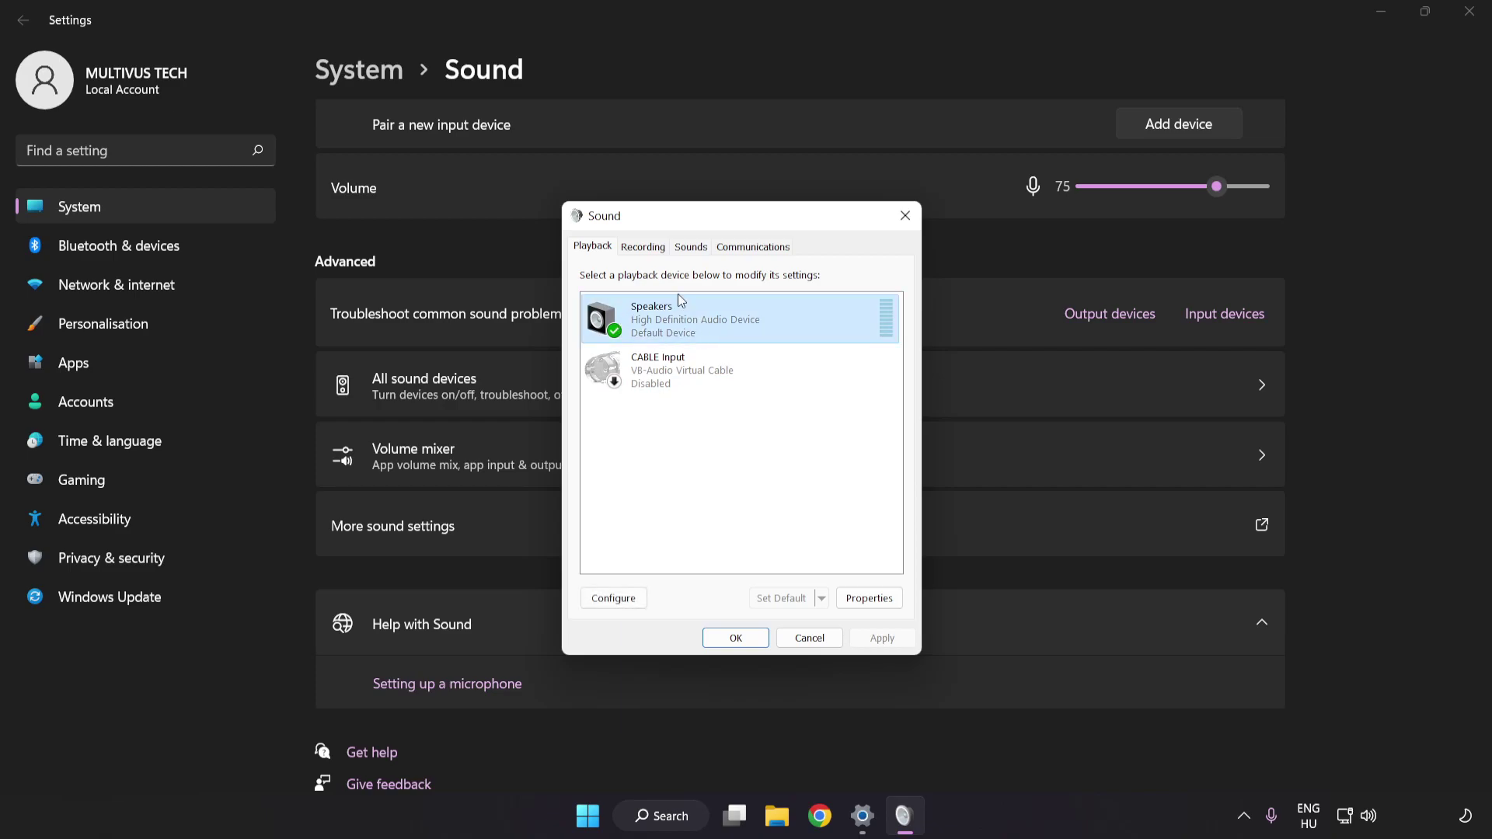
- Configure Speakers as 7.1 Surround, keeping all optional and full-range speakers
{"action": "right_click", "coordinate": [779, 326]}
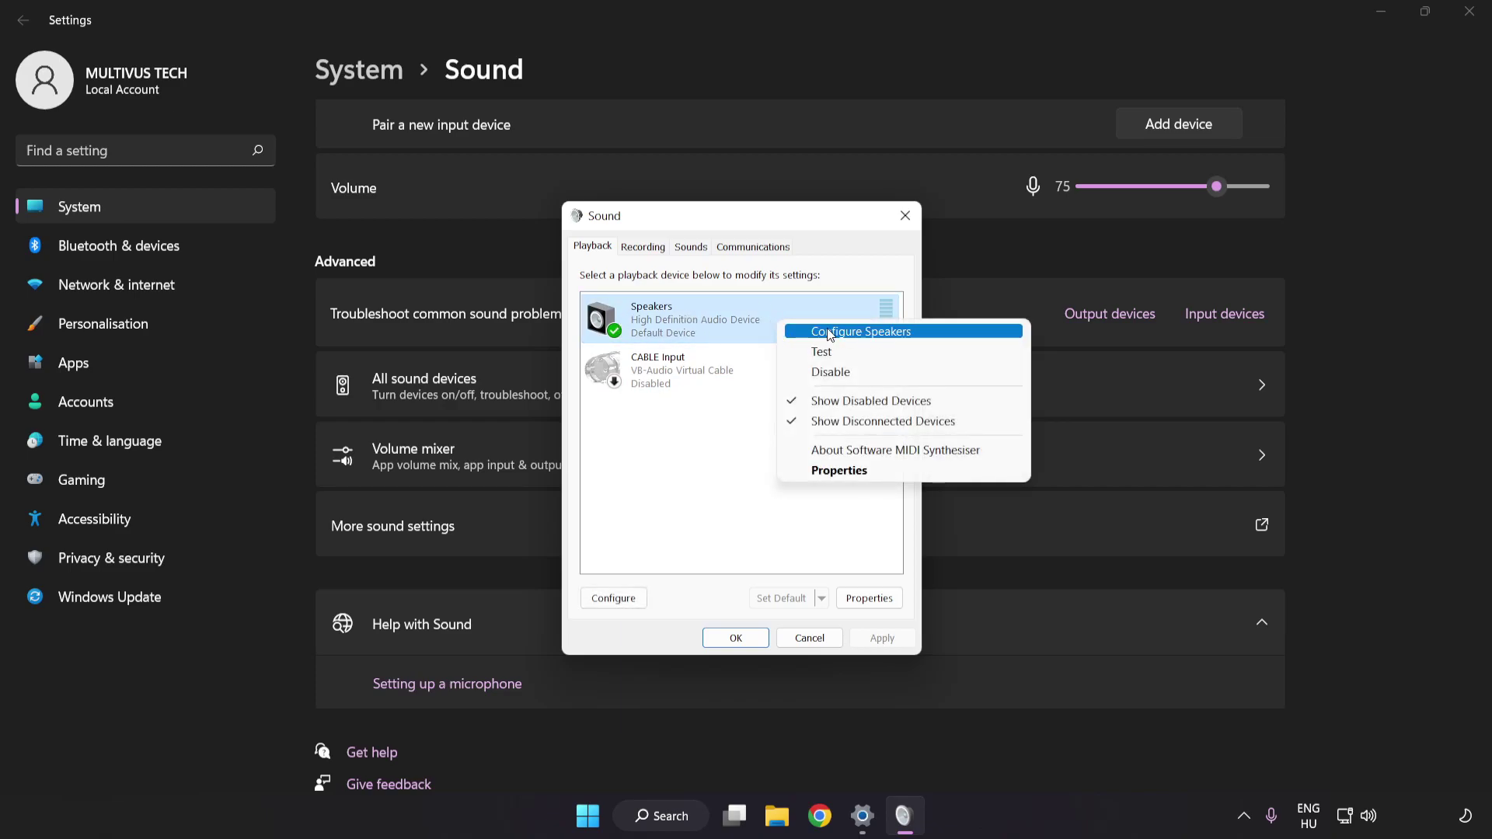
{"action": "left_click", "coordinate": [927, 332]}
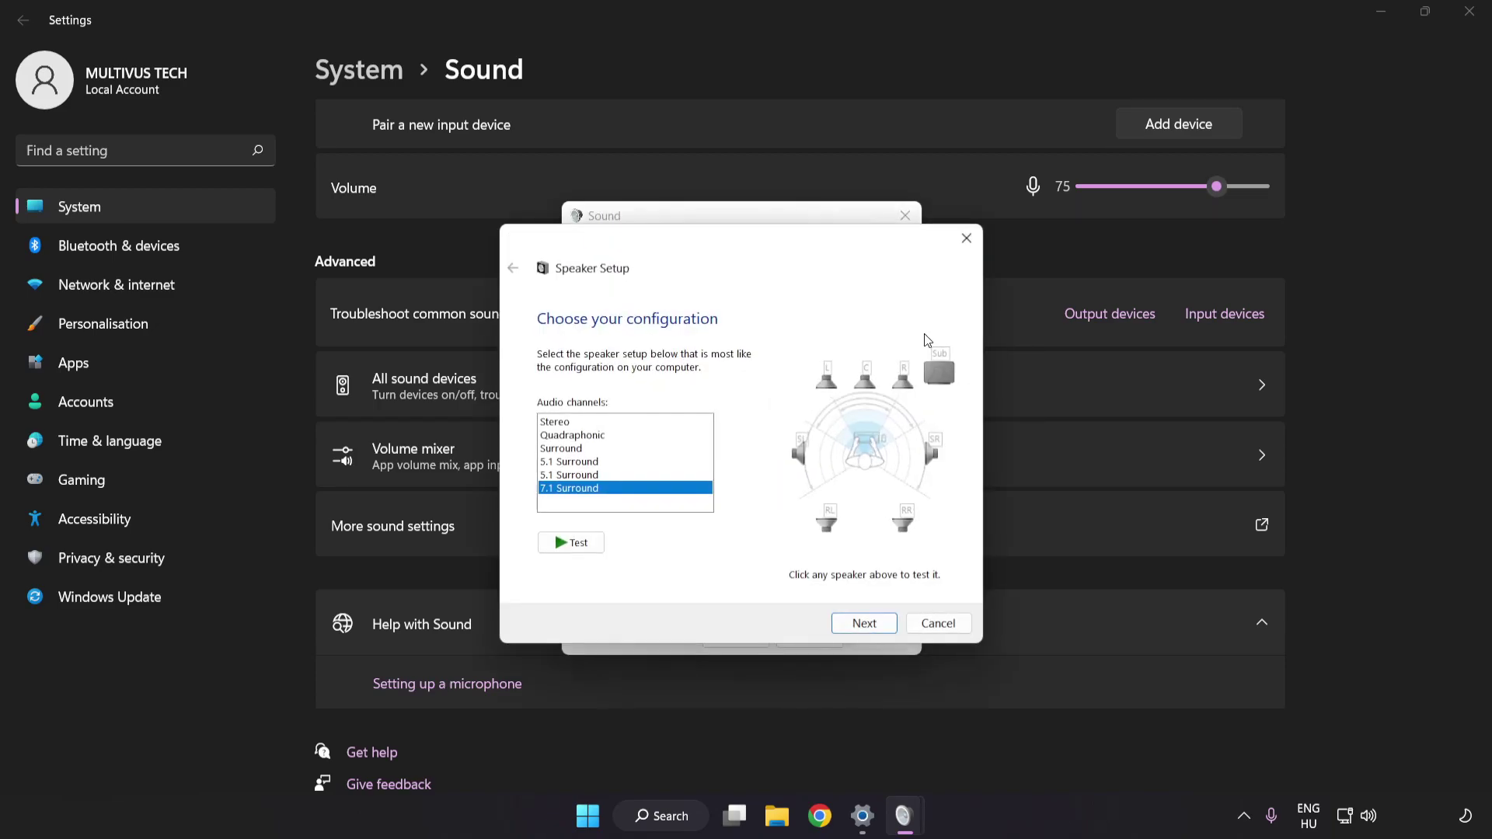
{"action": "left_click", "coordinate": [566, 421]}
{"action": "left_click", "coordinate": [571, 474]}
{"action": "left_click", "coordinate": [866, 625]}
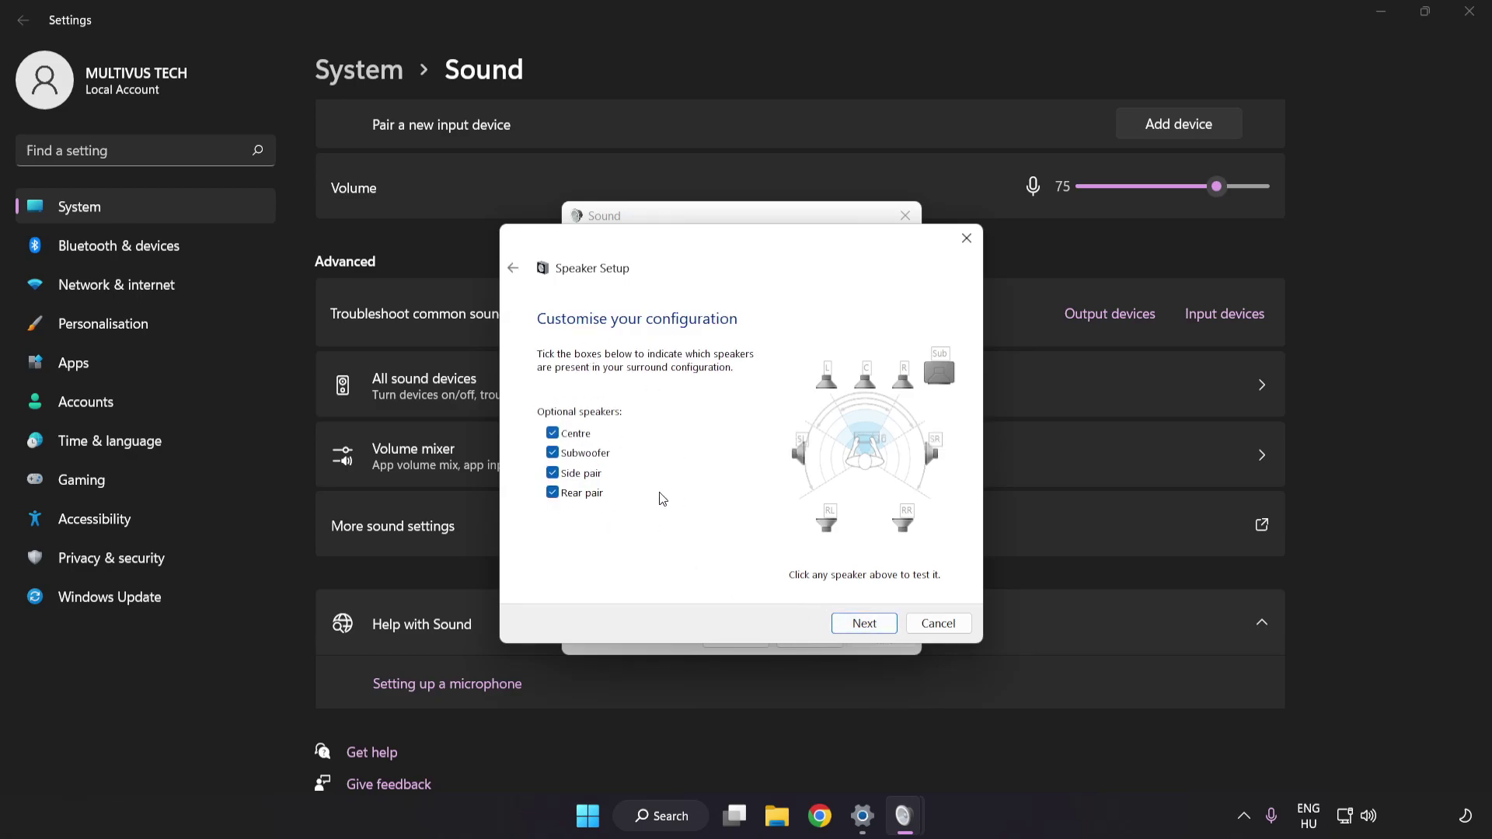
{"action": "left_click", "coordinate": [863, 624]}
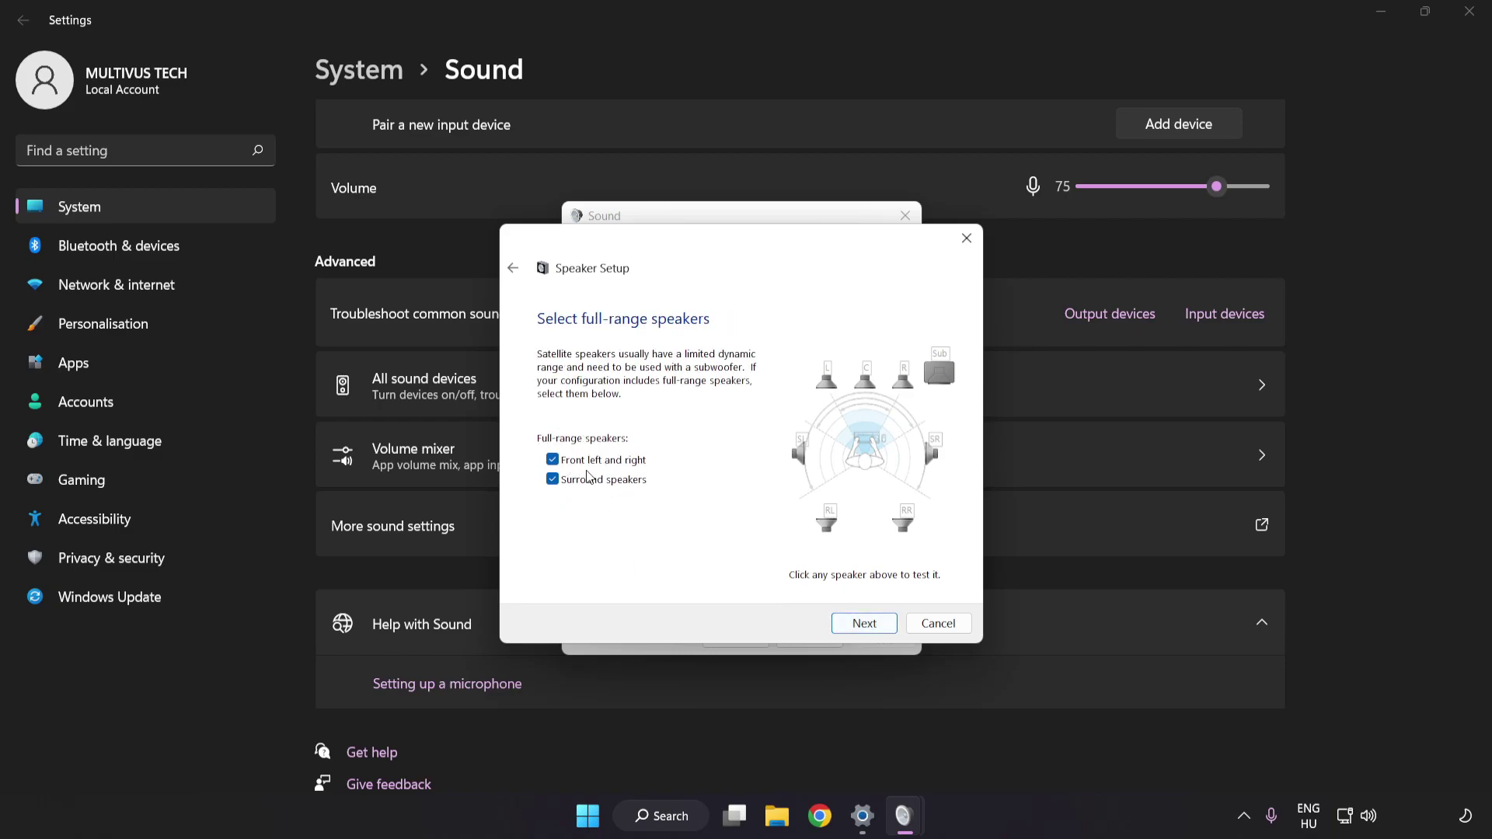
{"action": "left_click", "coordinate": [858, 625]}
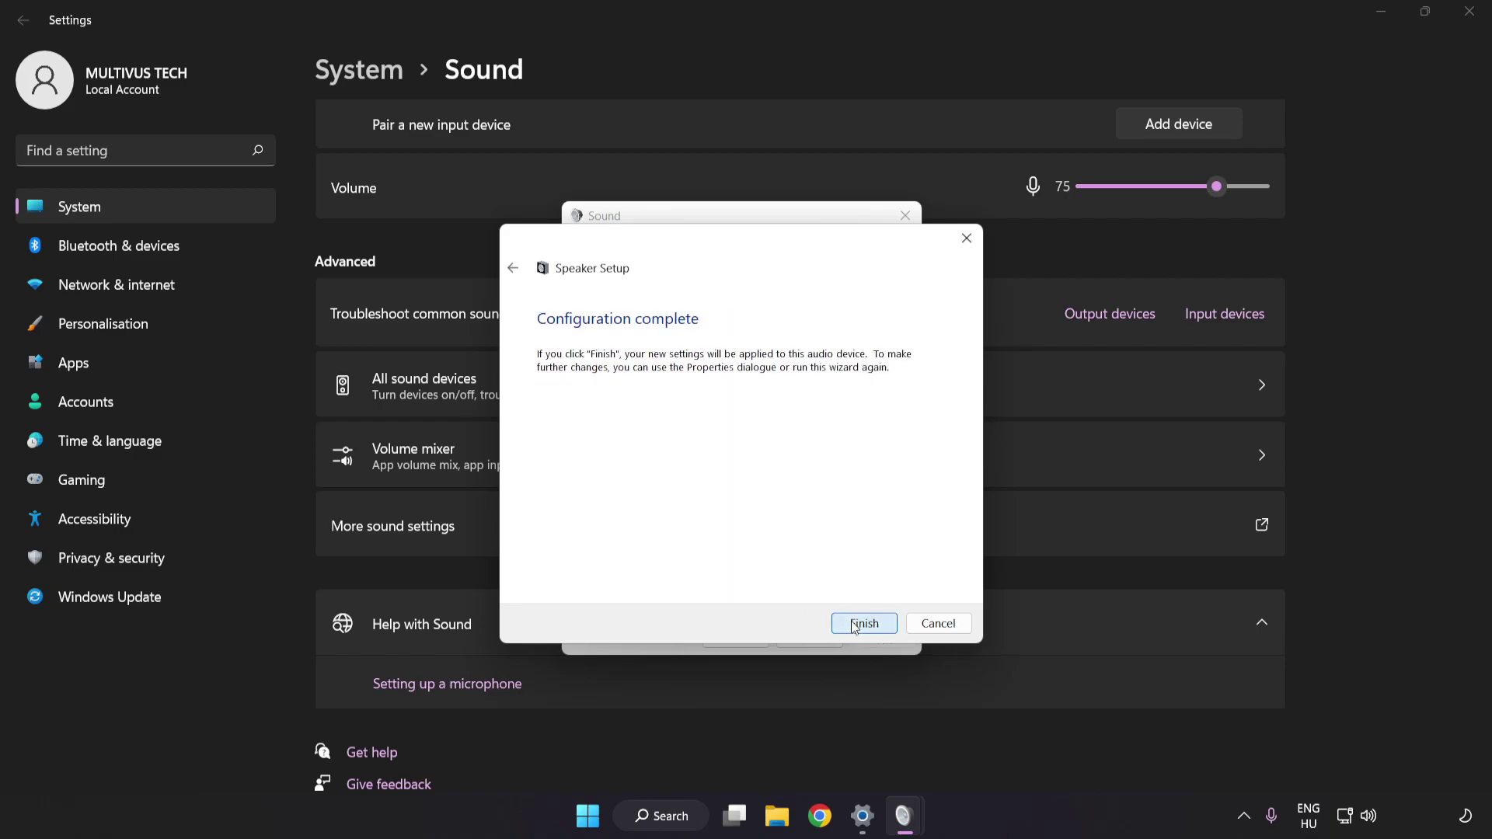
{"action": "left_click", "coordinate": [856, 626]}
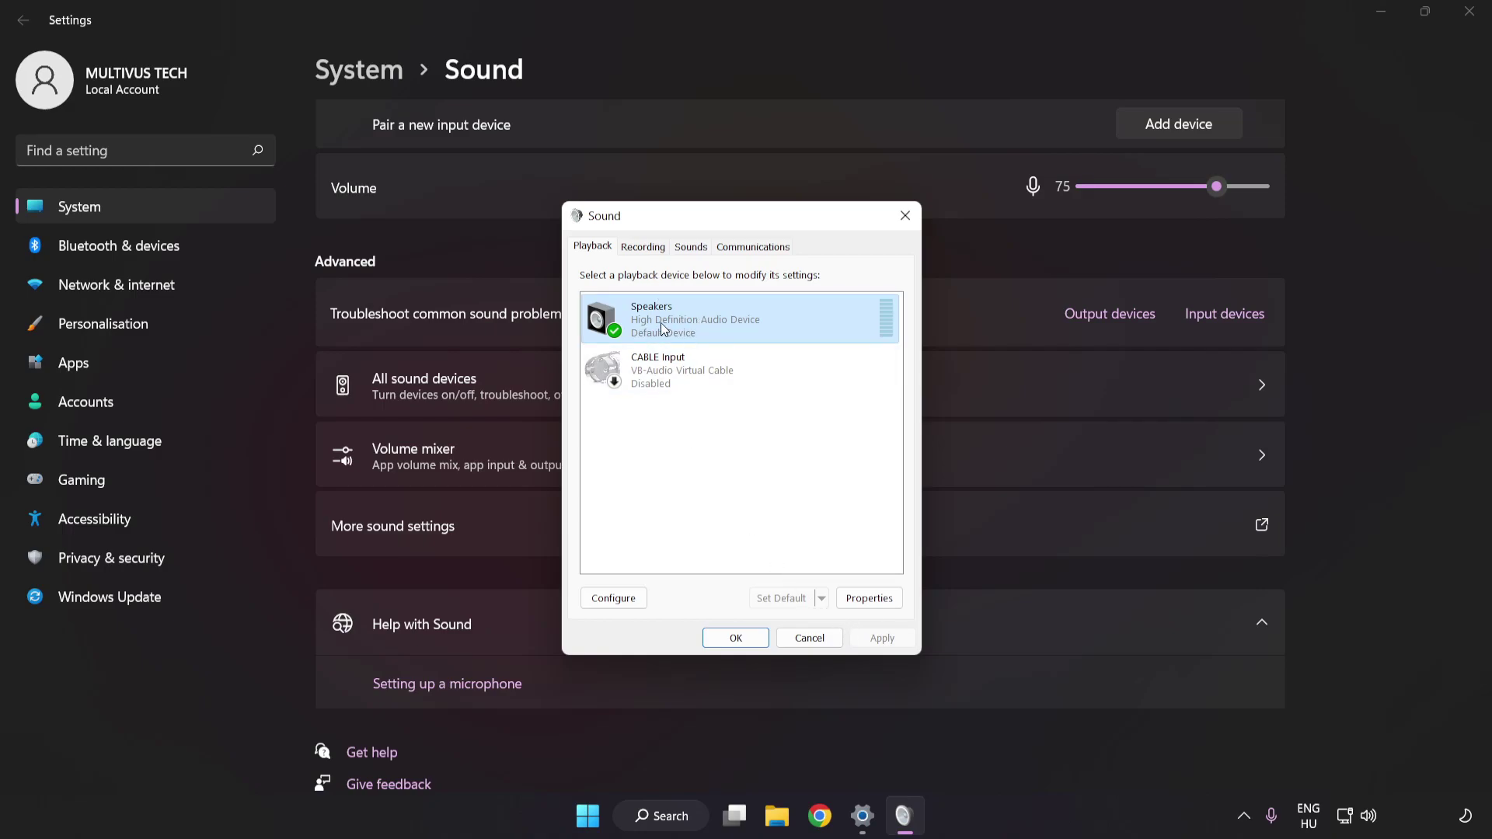
- Tick Disable all enhancements in Speakers Properties and apply it
{"action": "left_click", "coordinate": [870, 598]}
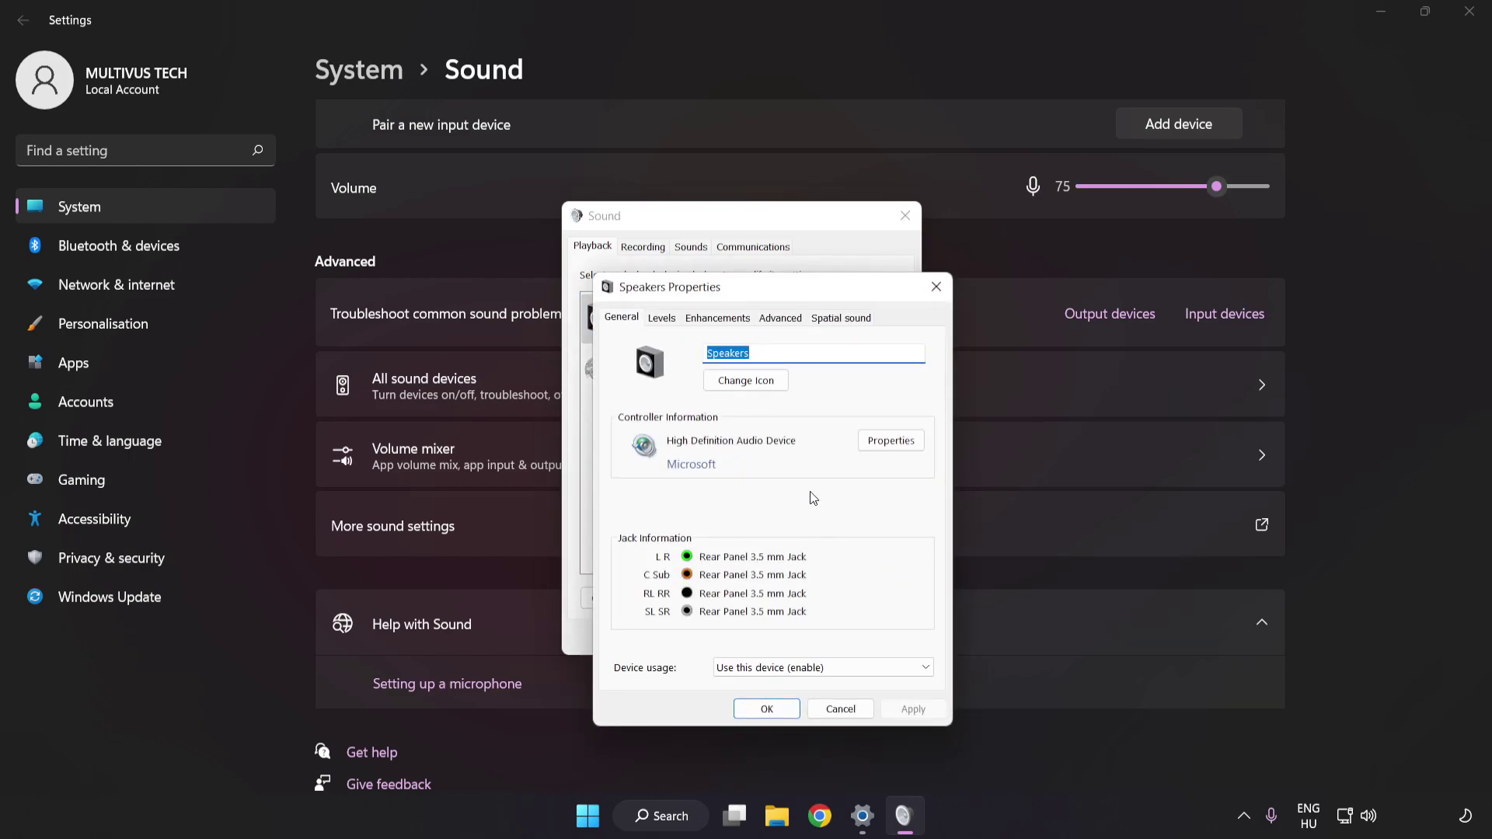
{"action": "left_click_drag", "start_coordinate": [743, 259], "coordinate": [731, 229]}
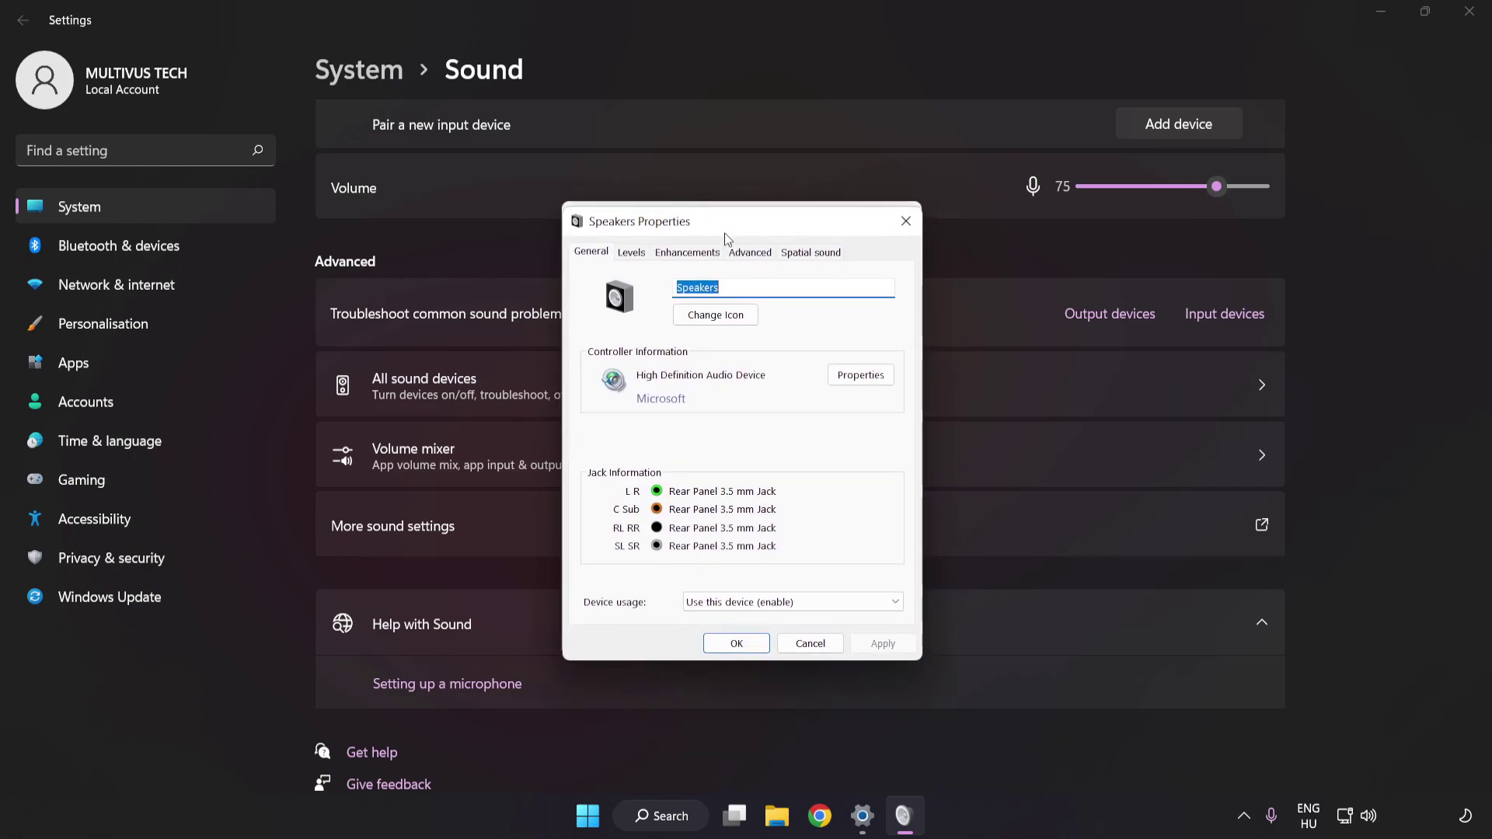
{"action": "left_click", "coordinate": [682, 253]}
{"action": "left_click", "coordinate": [593, 332]}
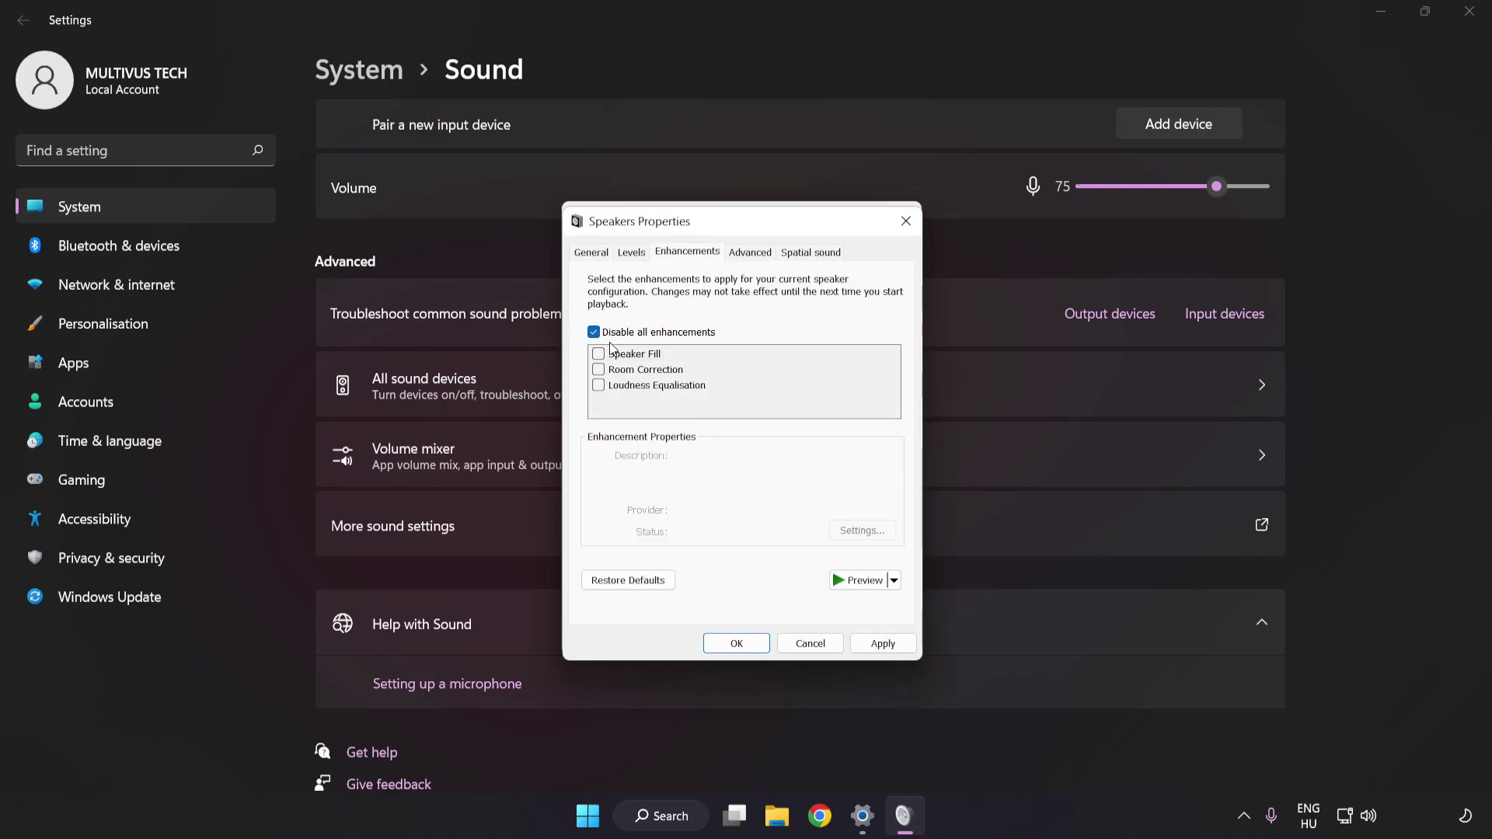
{"action": "left_click", "coordinate": [883, 645]}
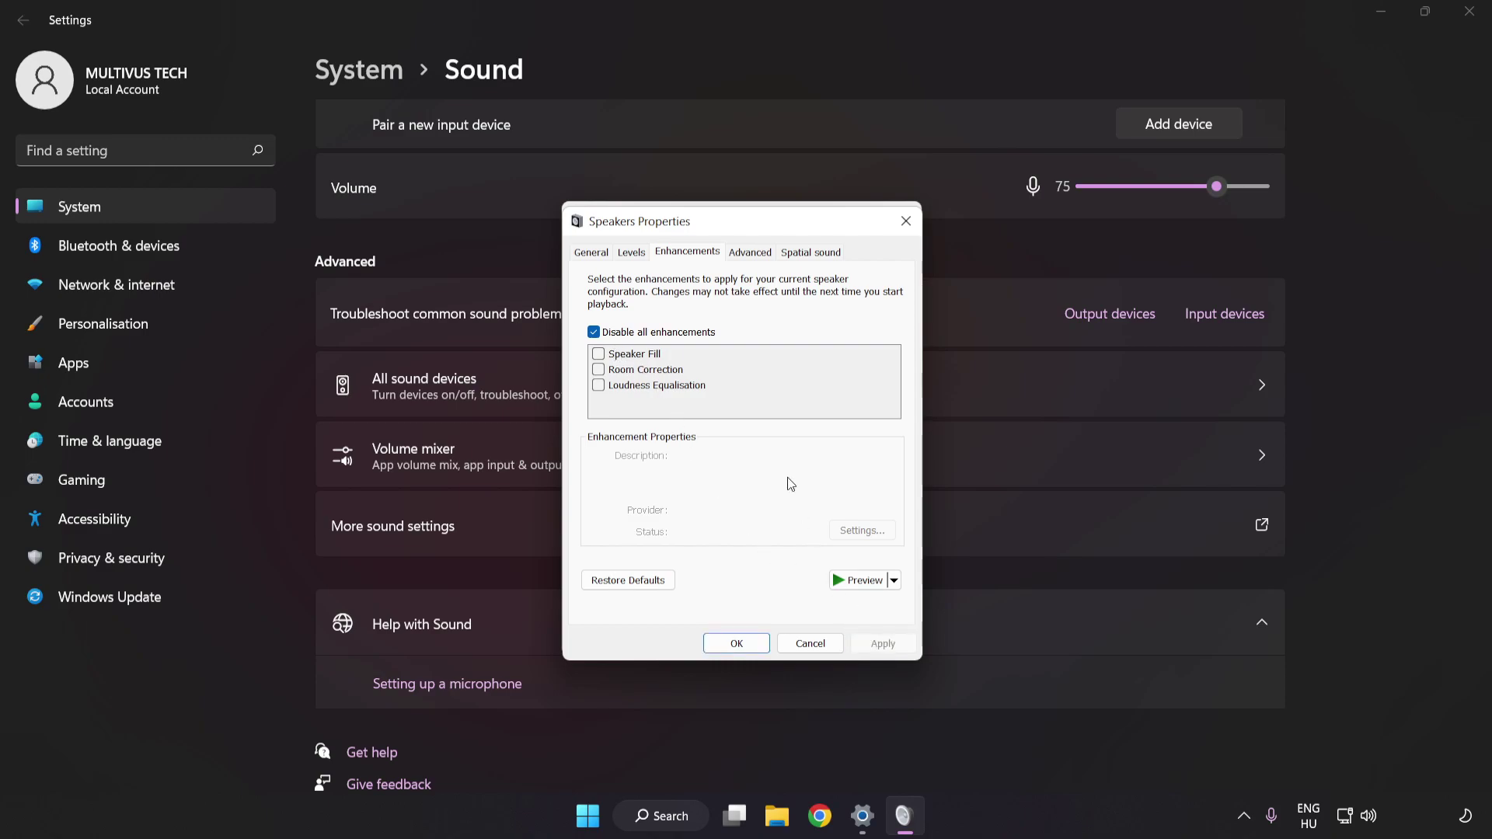
- Keep the Speakers format at 16 bit, 48000 Hz (DVD Quality) and confirm both Sound dialogs
{"action": "left_click", "coordinate": [749, 254]}
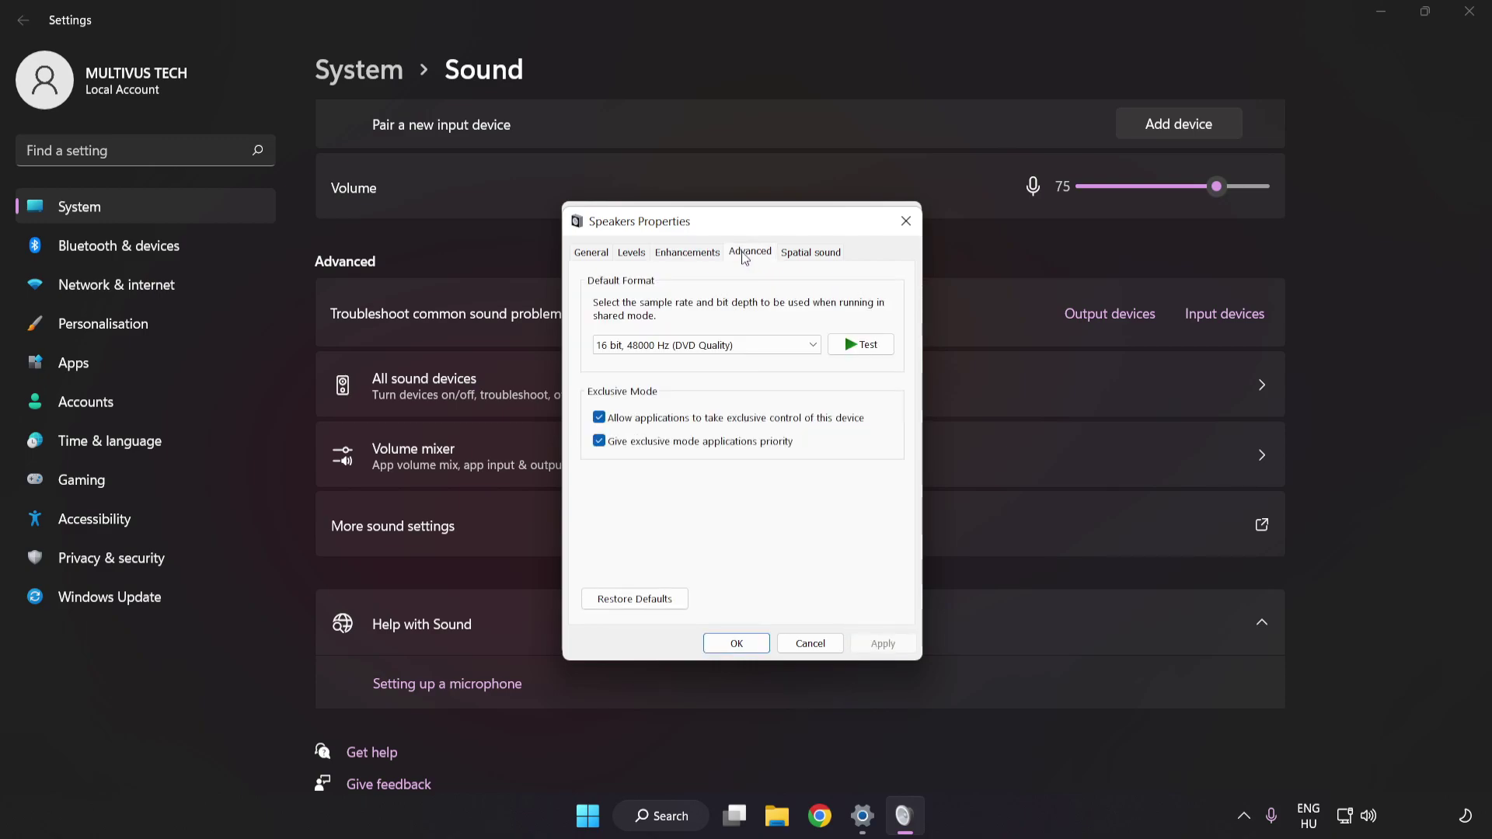
{"action": "left_click", "coordinate": [748, 348]}
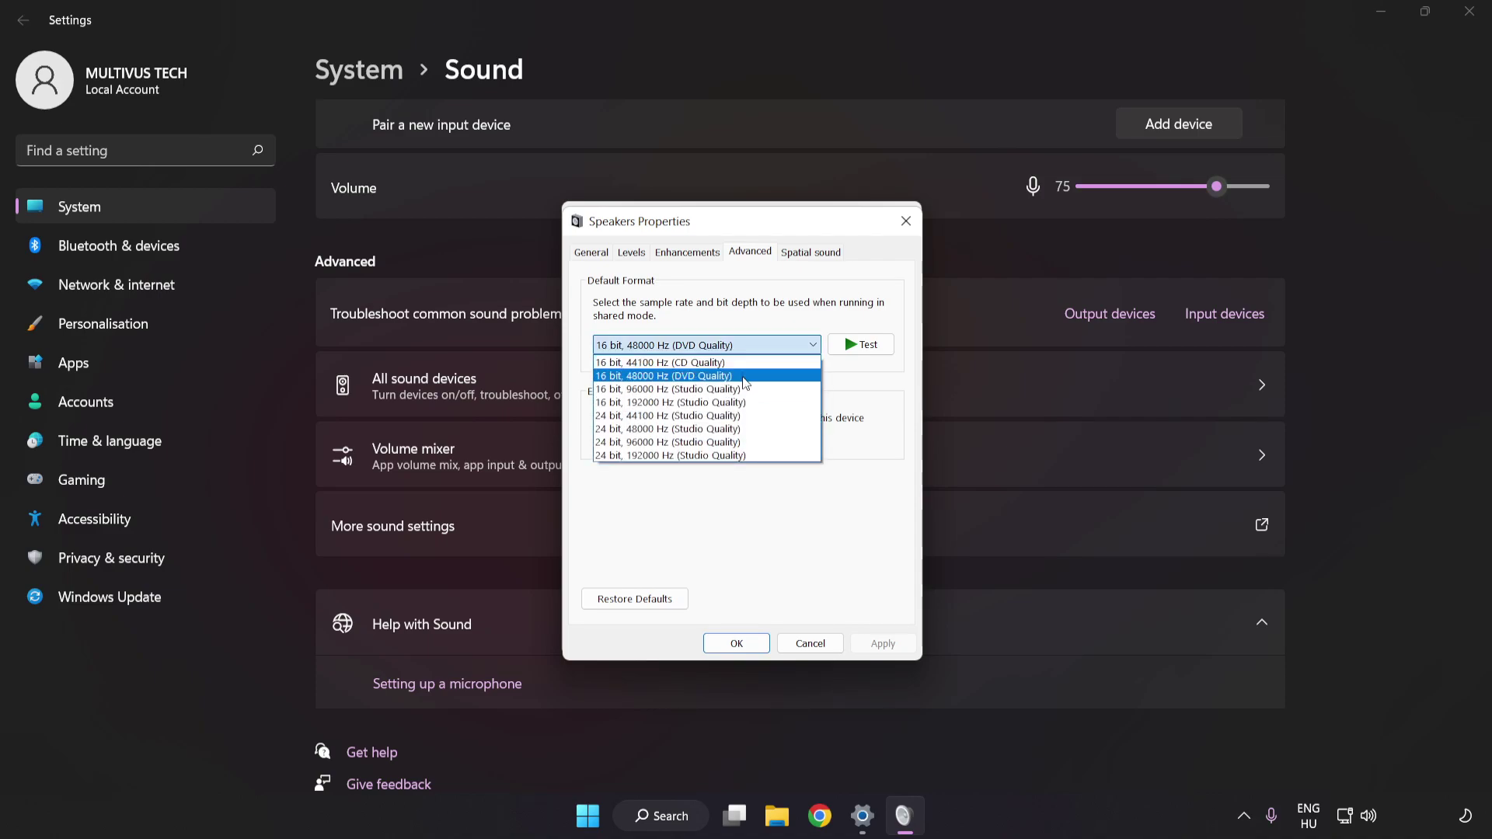
{"action": "left_click", "coordinate": [748, 376]}
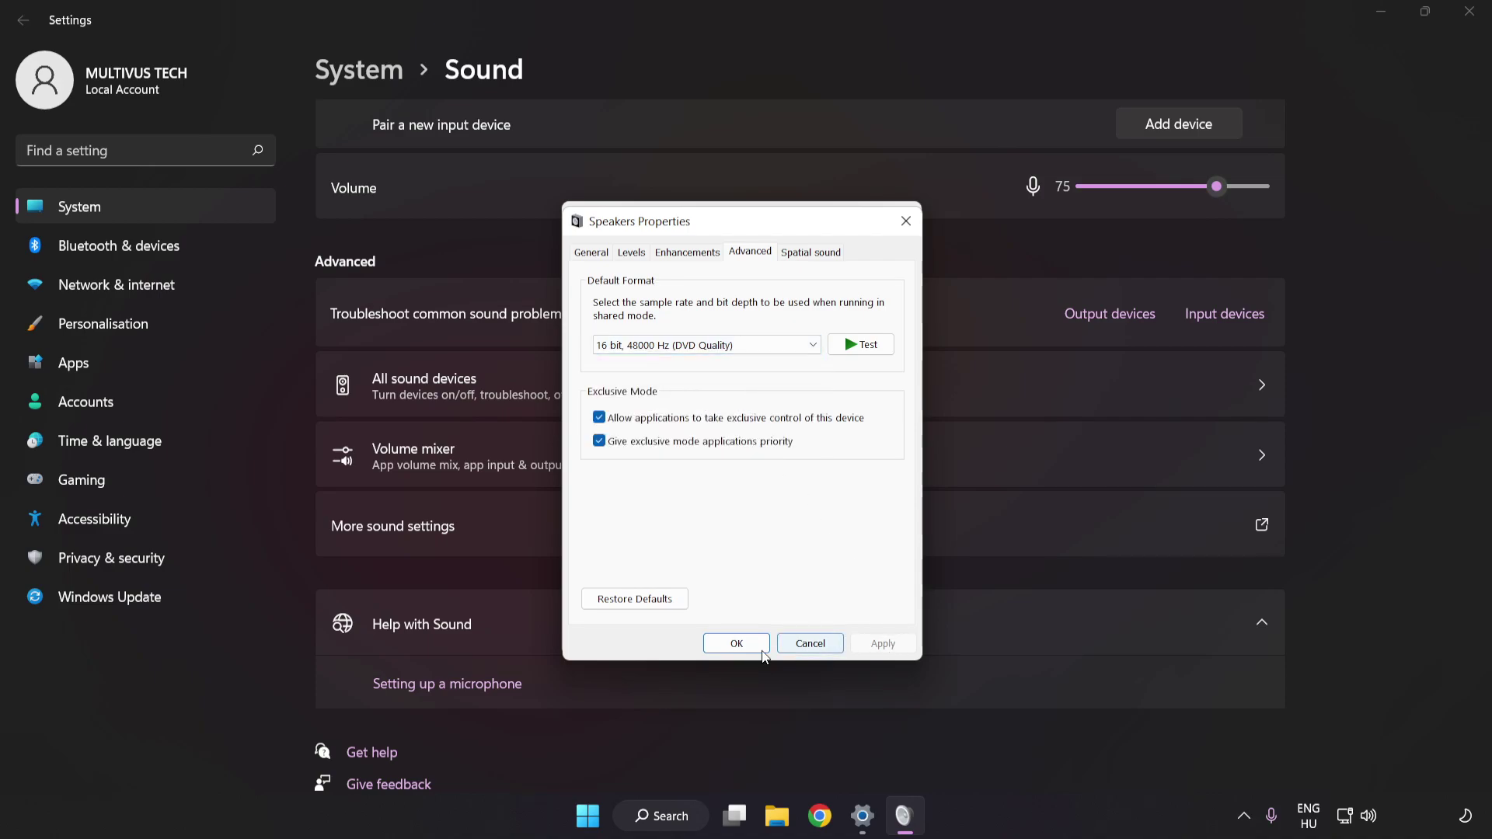
{"action": "left_click", "coordinate": [736, 644]}
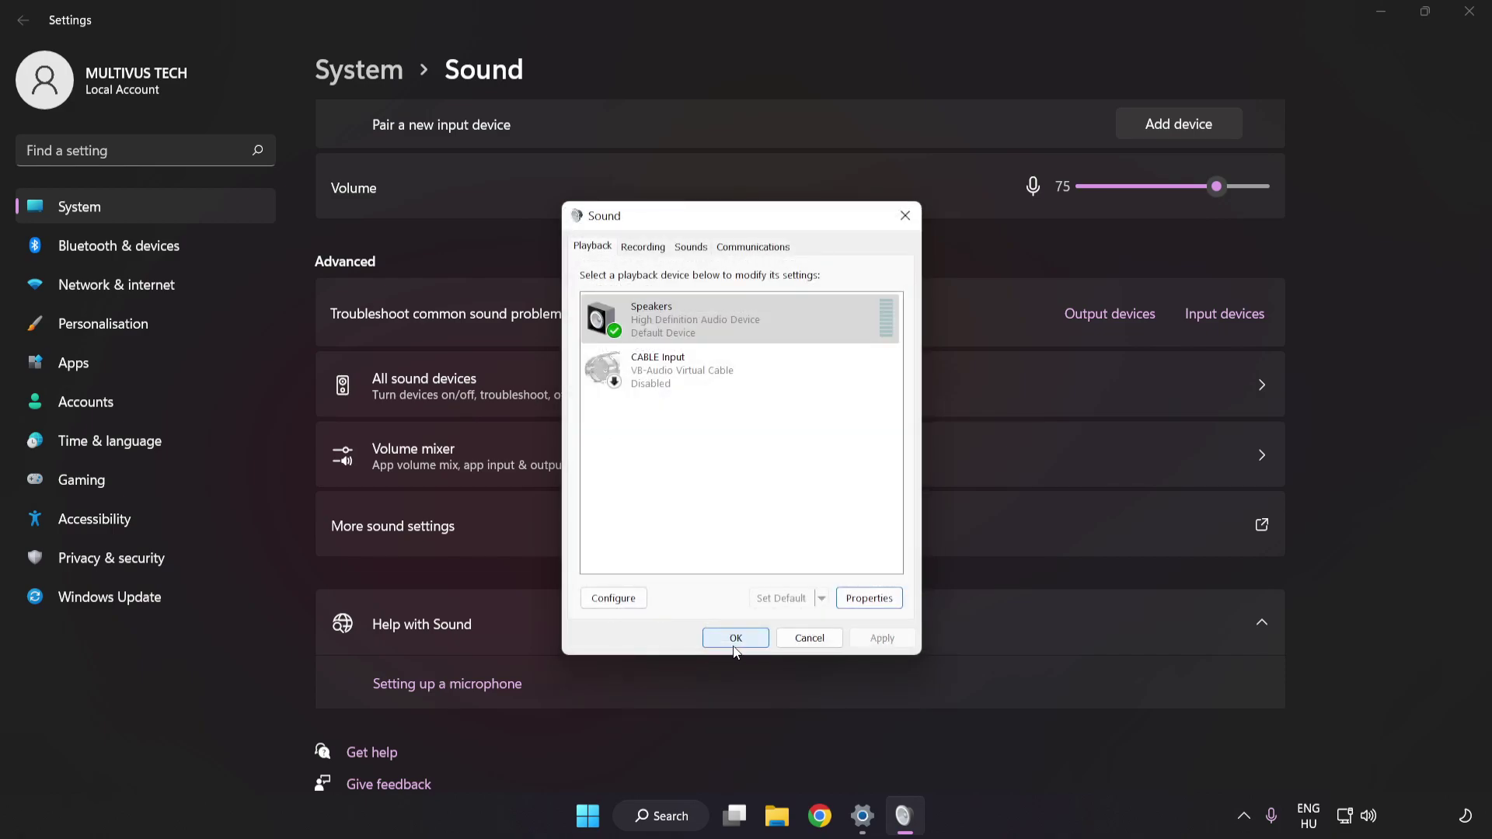
{"action": "left_click", "coordinate": [735, 642]}
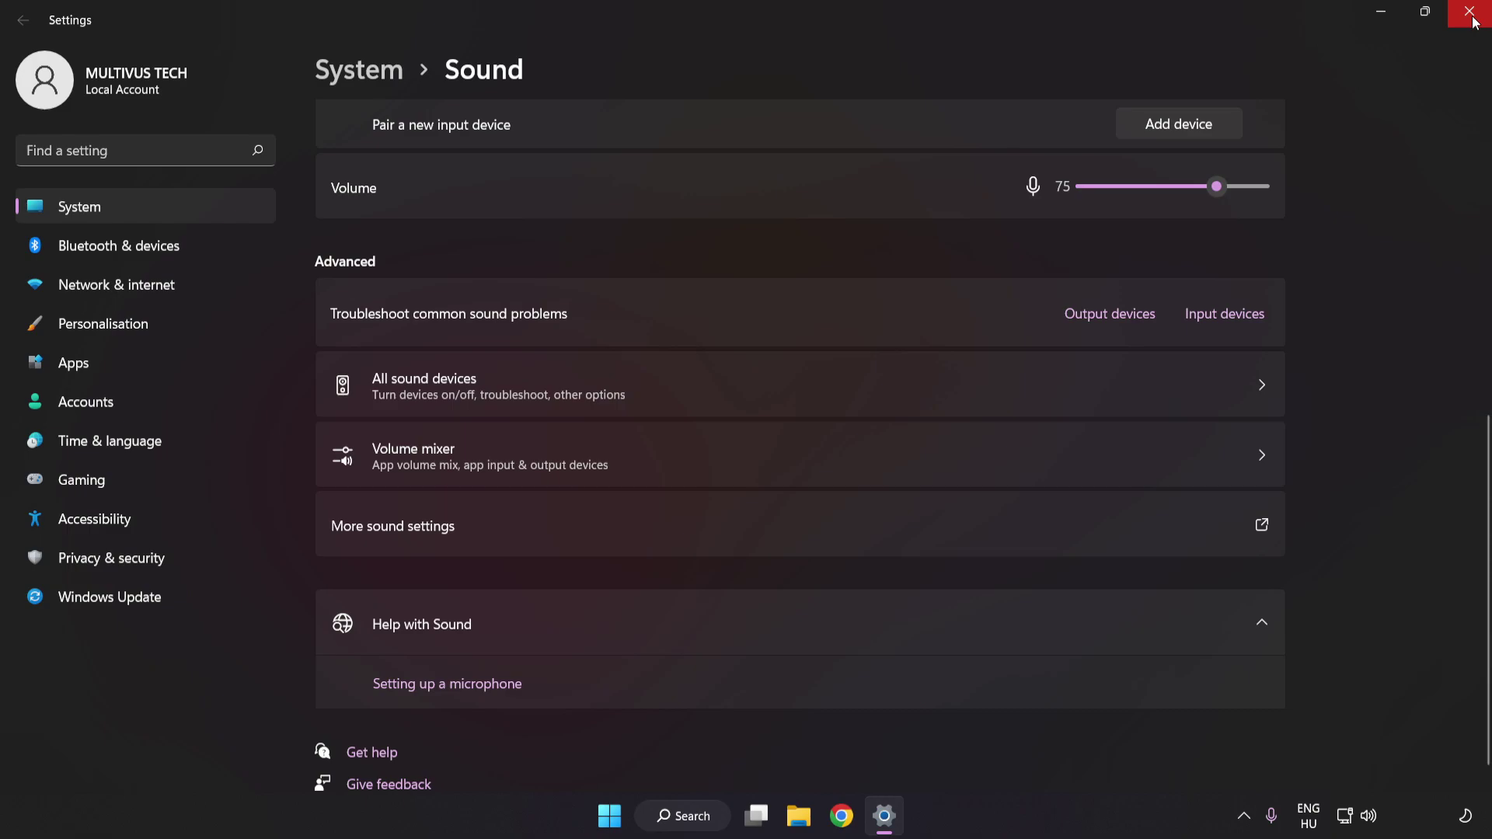
- Close Settings and show the Start power options without choosing one
{"action": "left_click", "coordinate": [1471, 14]}
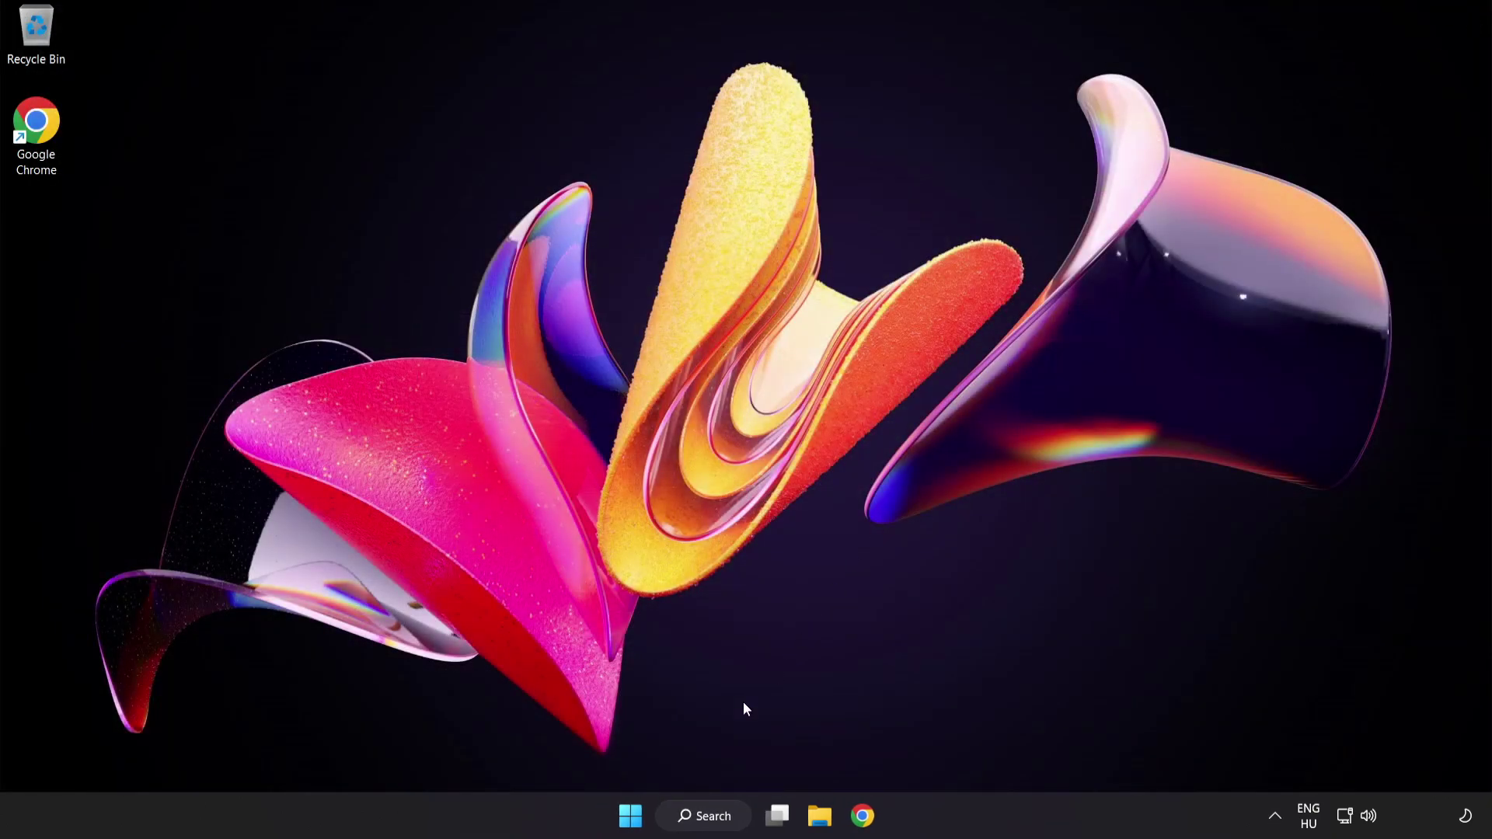
{"action": "left_click", "coordinate": [628, 817]}
{"action": "left_click", "coordinate": [987, 750]}
- Find and launch Device Manager from taskbar search, centring its window
{"action": "left_click", "coordinate": [712, 821]}
{"action": "type", "text": "dev"}
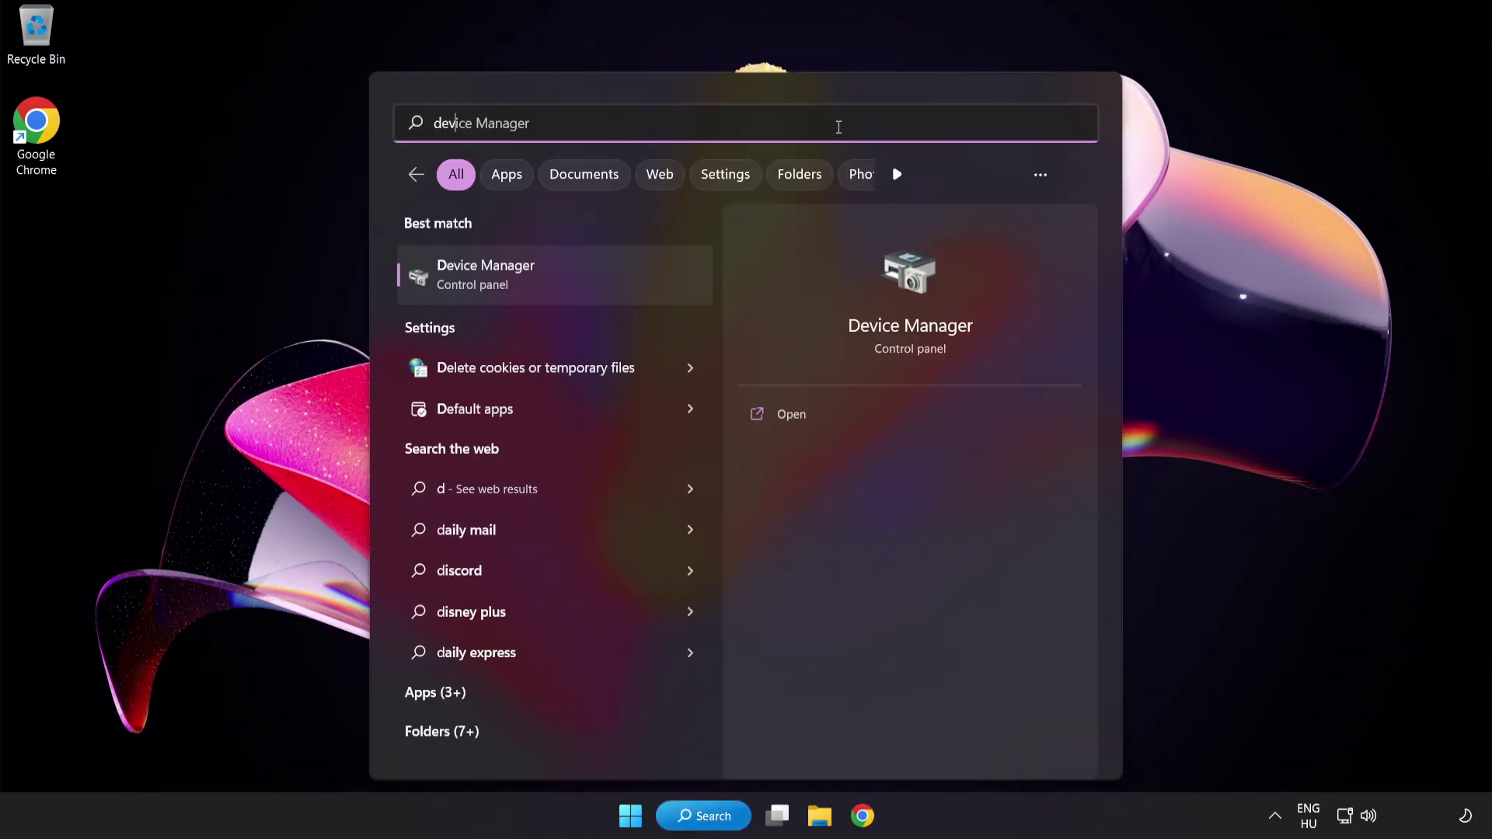
{"action": "type", "text": "ice manager"}
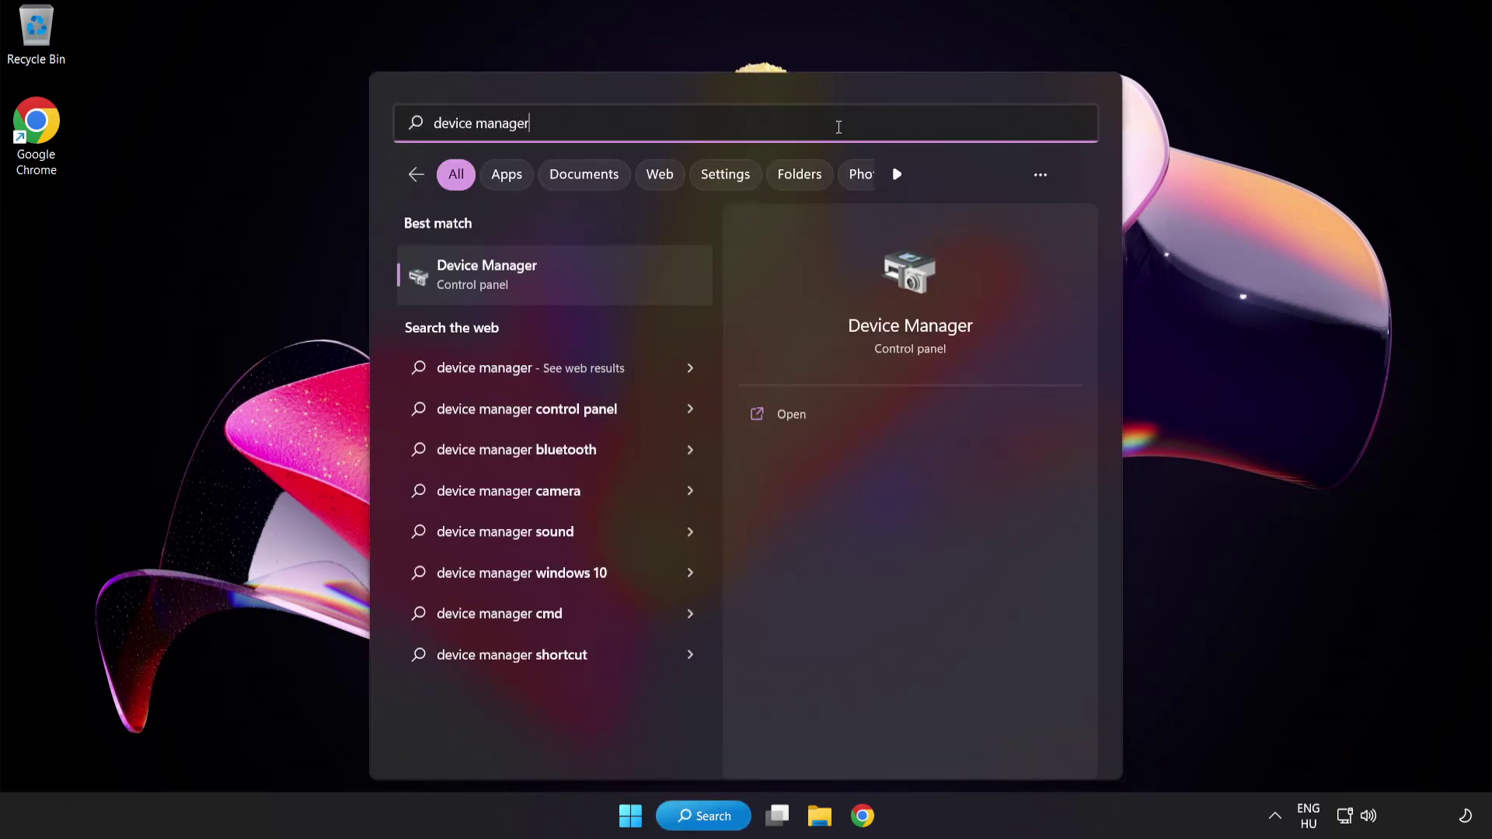
{"action": "left_click", "coordinate": [579, 280]}
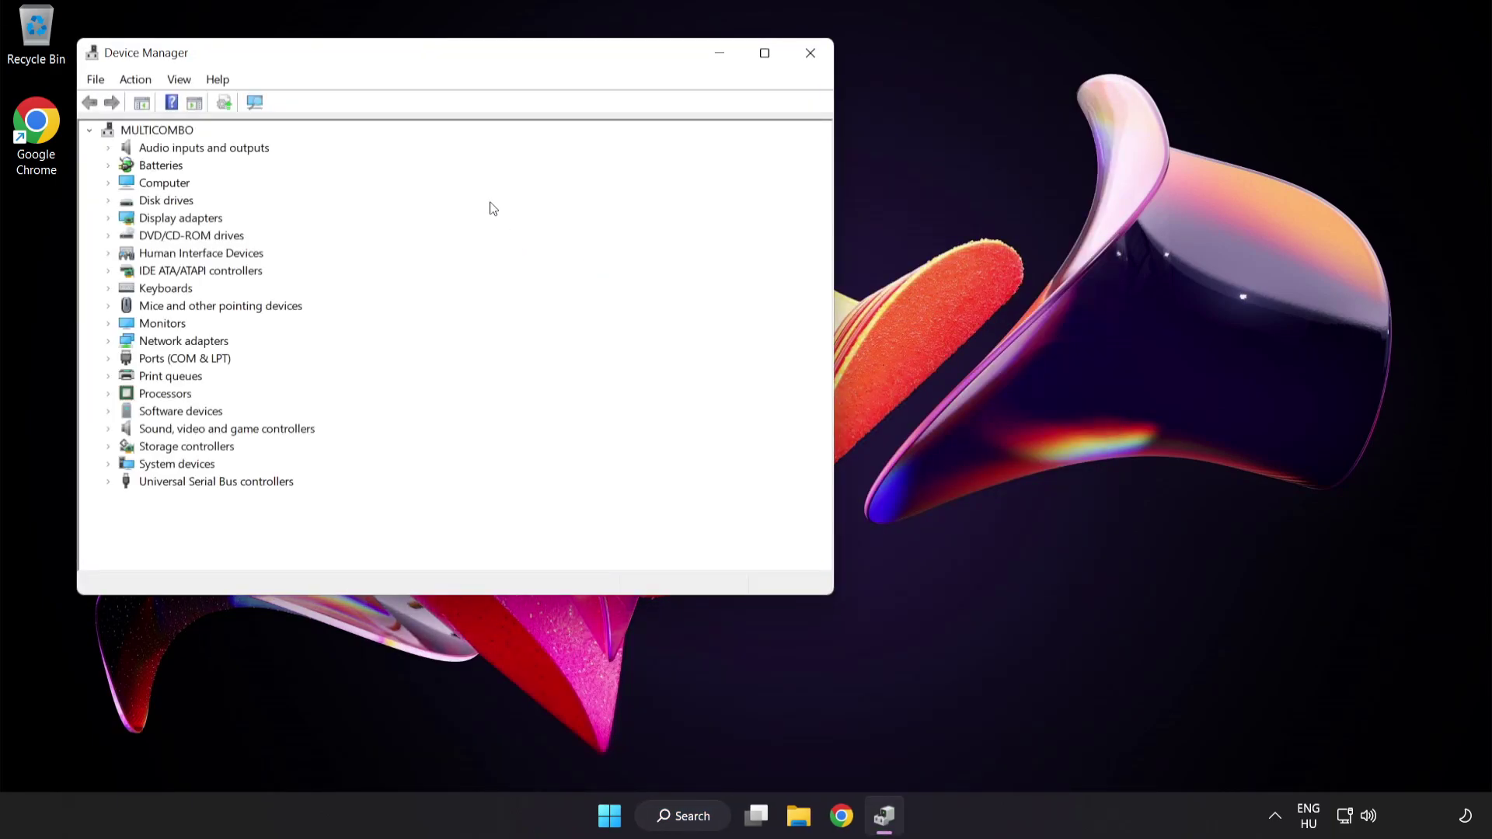
{"action": "left_click_drag", "start_coordinate": [437, 64], "coordinate": [715, 163]}
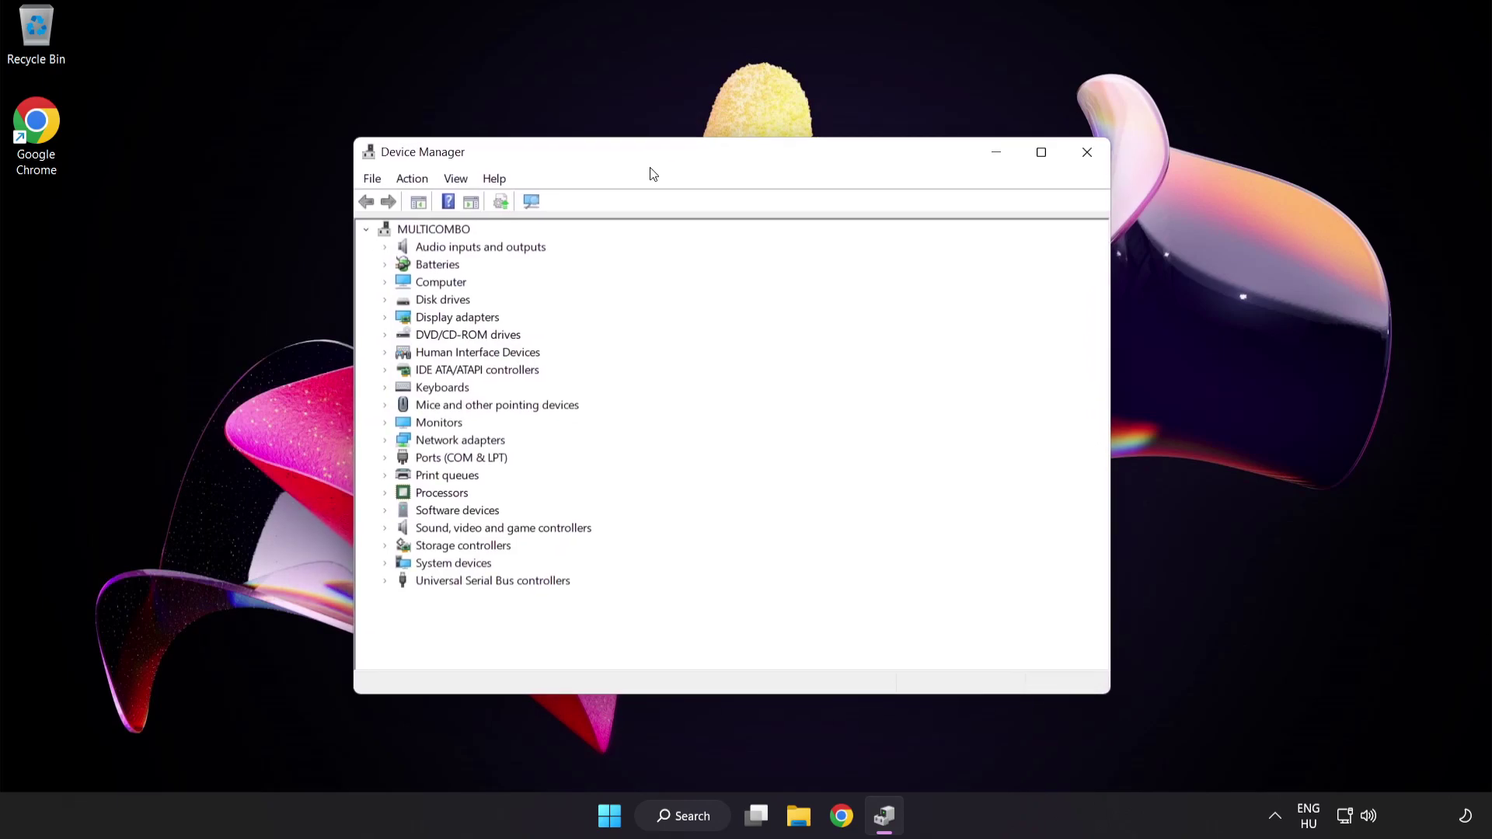
- Expand Sound, video and game controllers and show High Definition Audio Device's actions
{"action": "left_click", "coordinate": [409, 530]}
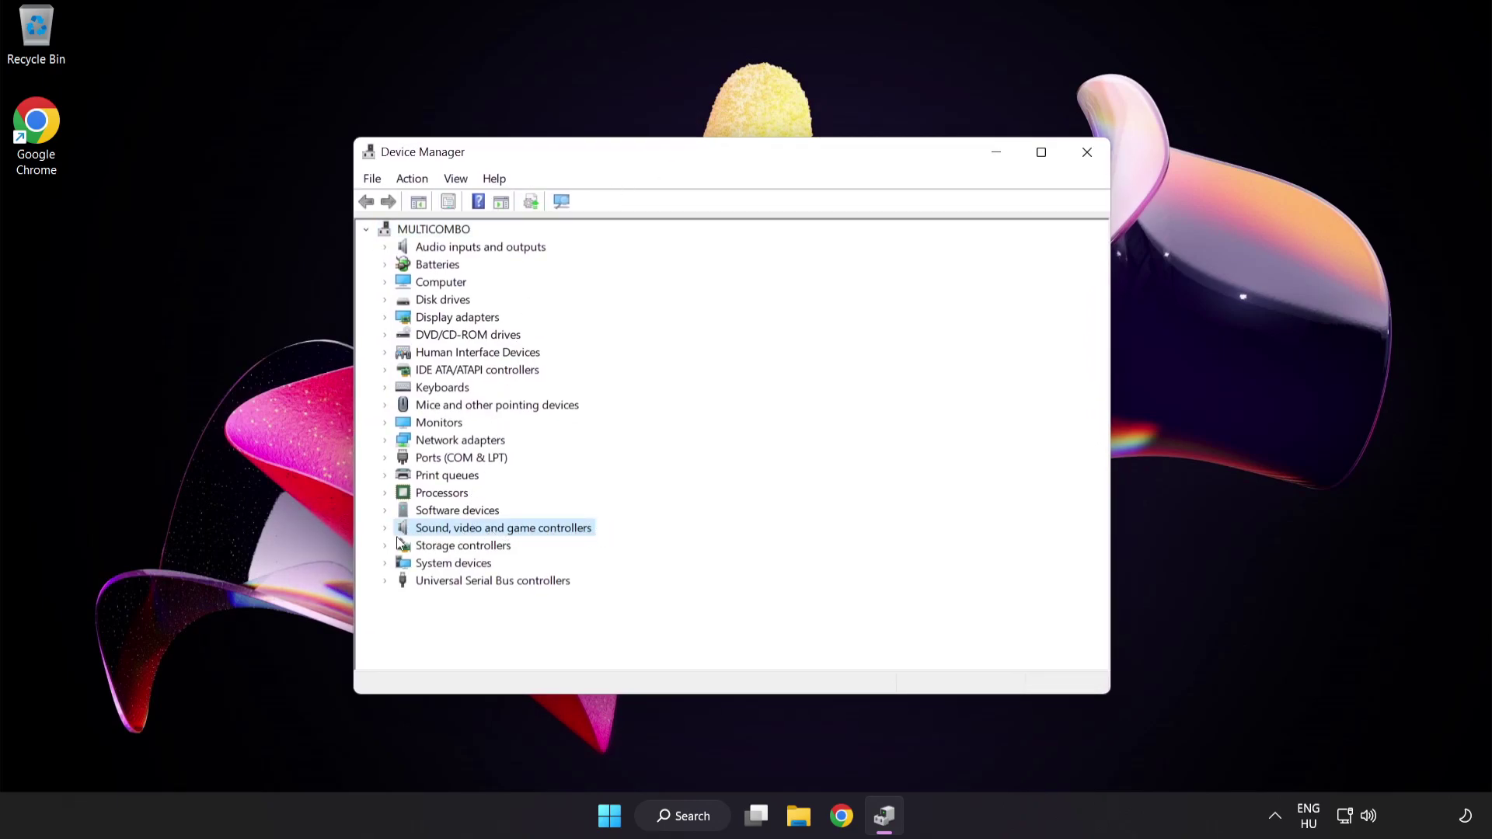
{"action": "left_click", "coordinate": [385, 530]}
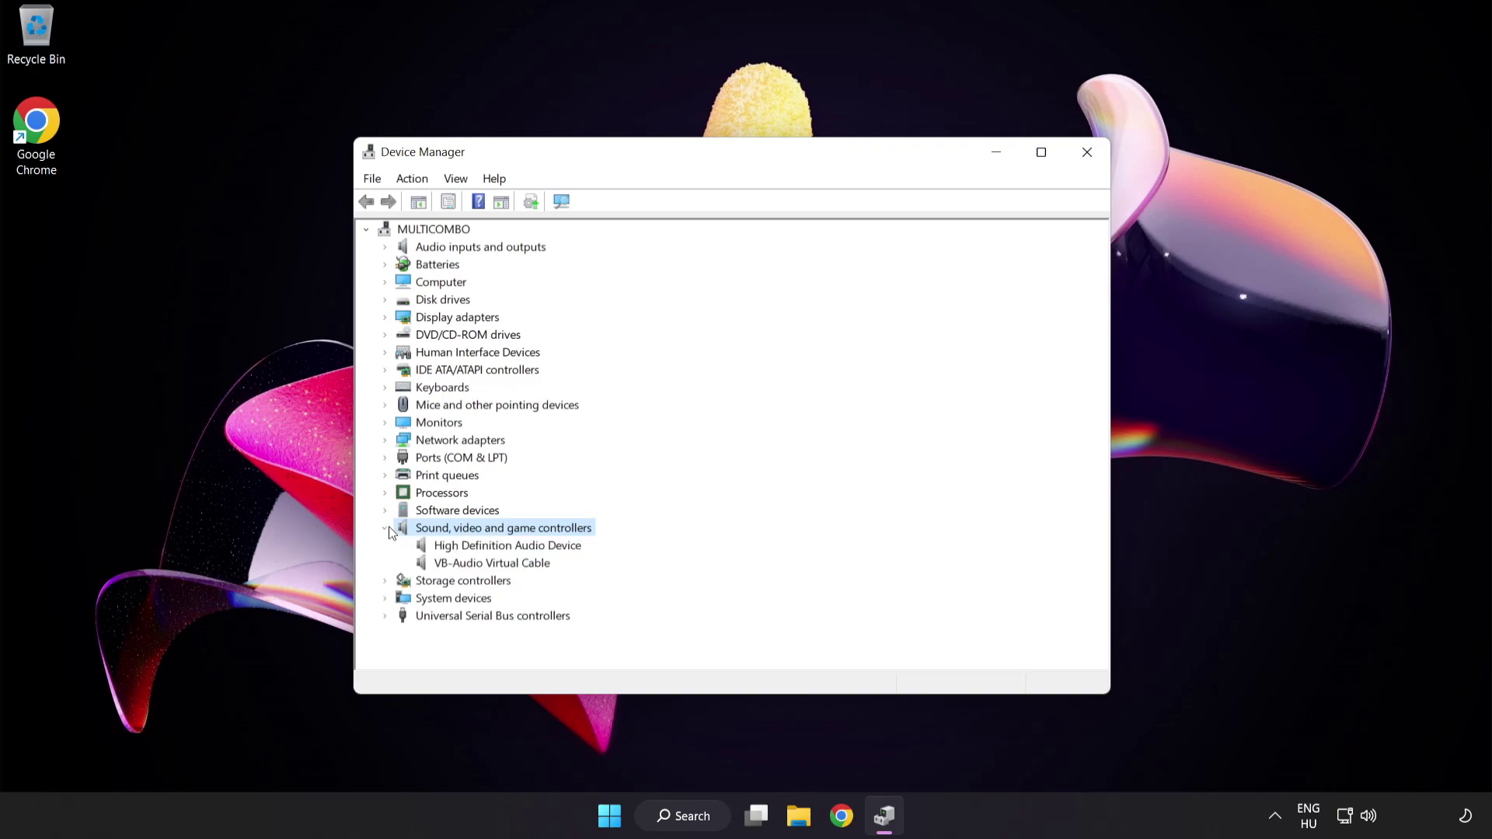
{"action": "left_click", "coordinate": [450, 544]}
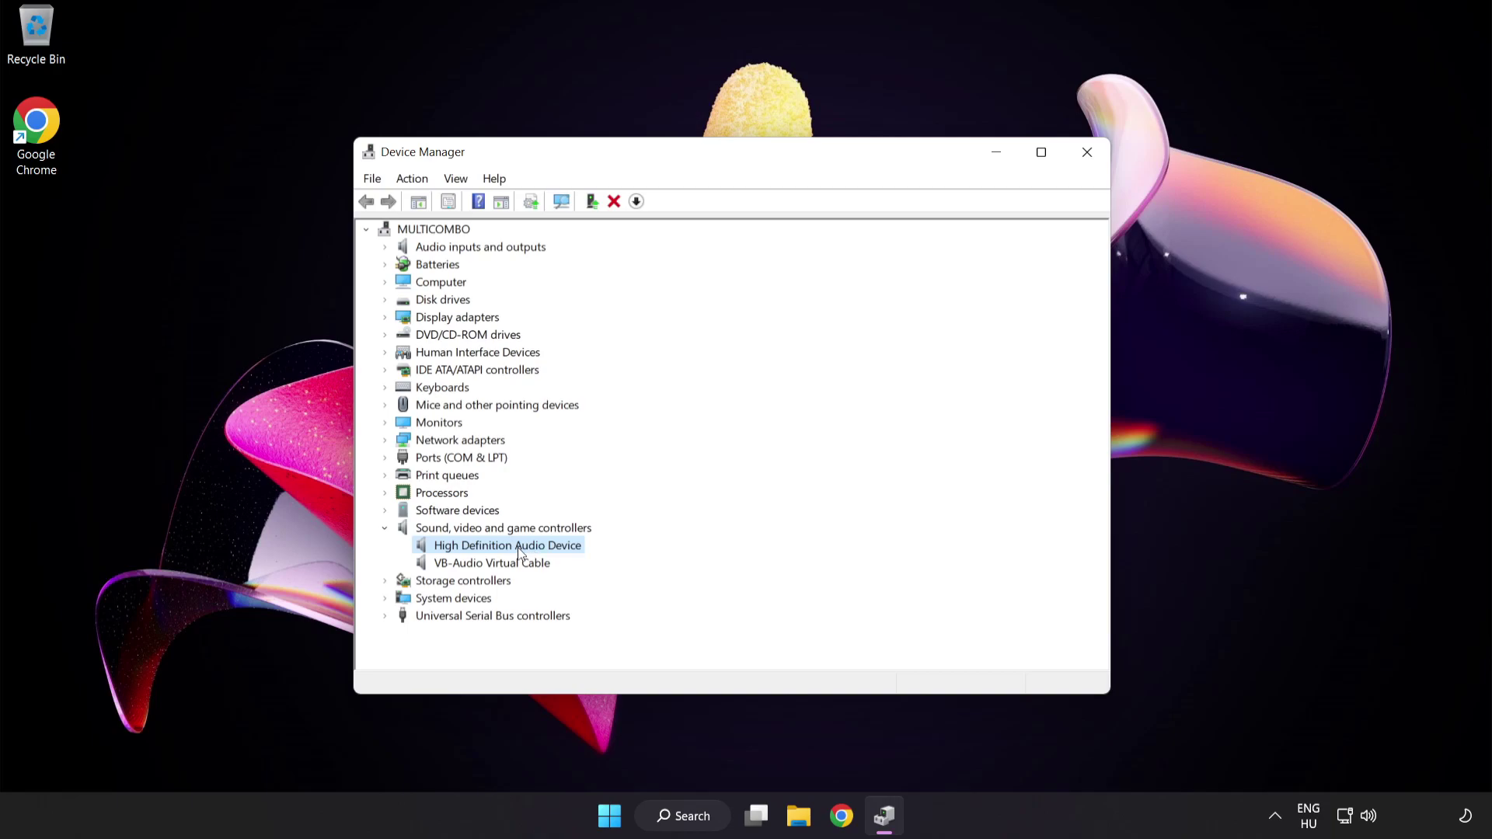
{"action": "right_click", "coordinate": [520, 553]}
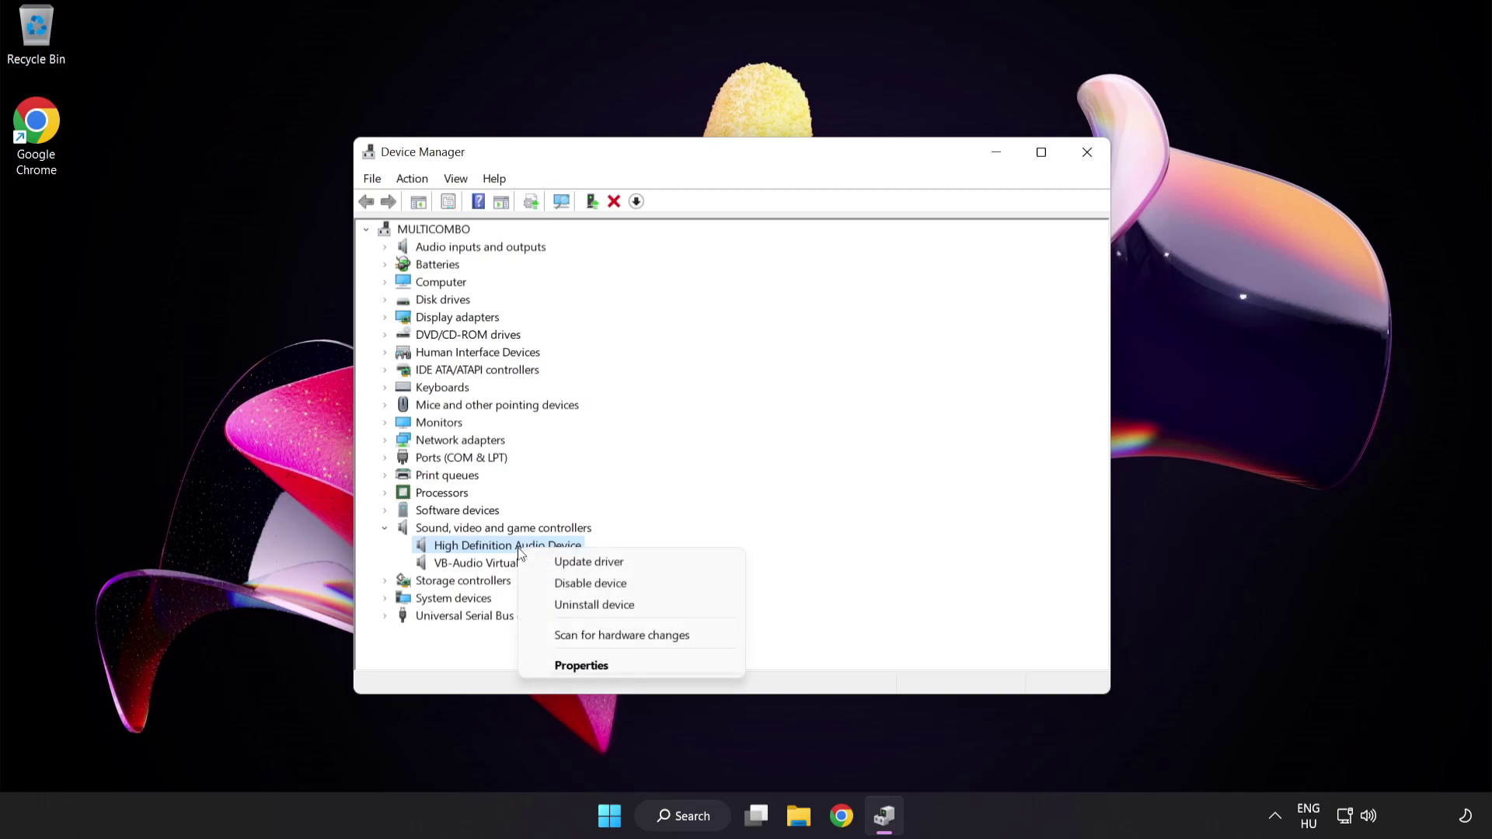
- Reinstall the High Definition Audio Device driver from the computer's list, accepting the warning
{"action": "left_click", "coordinate": [637, 568]}
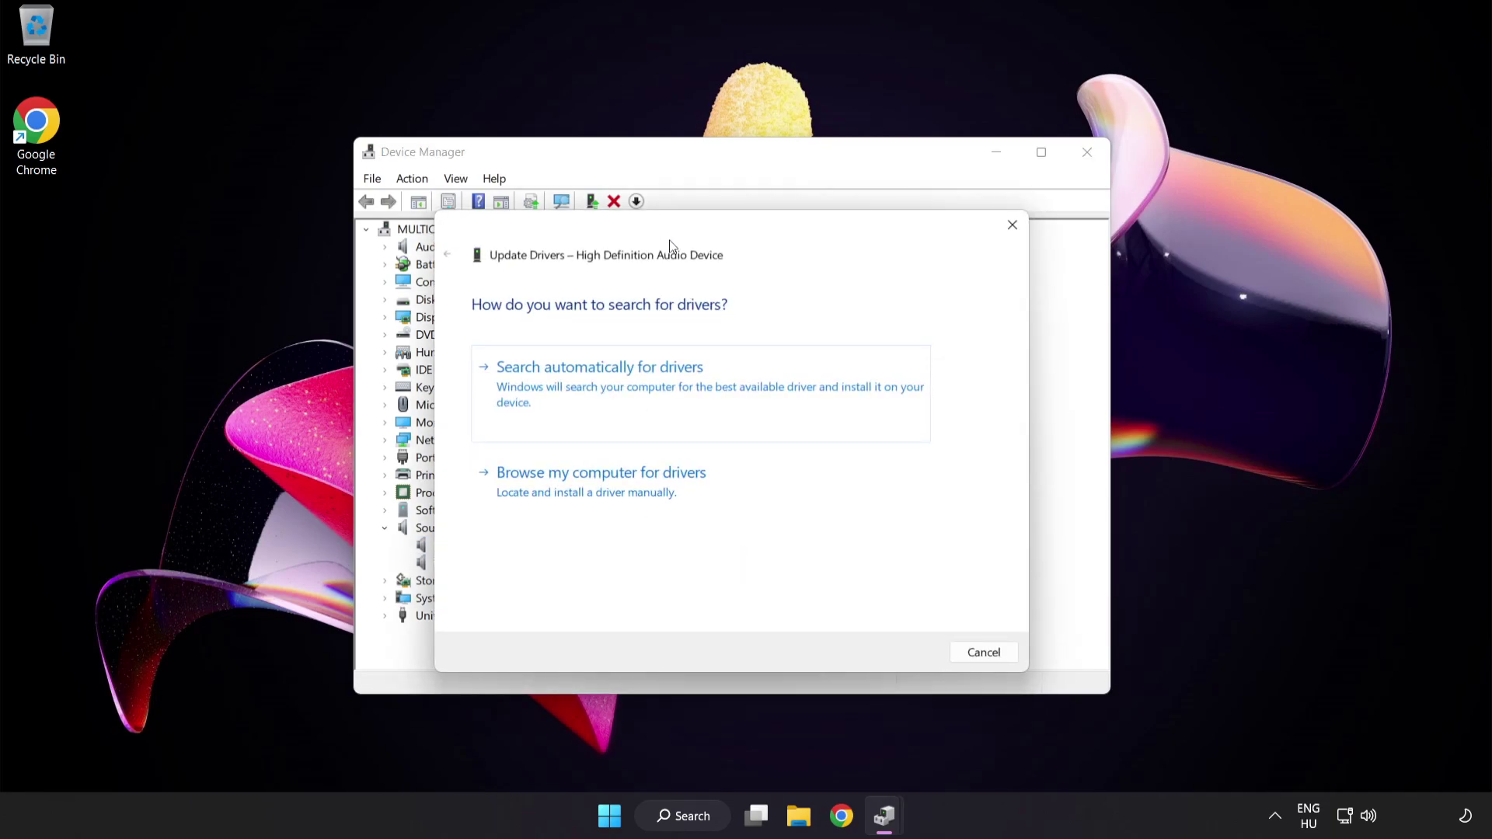
{"action": "left_click_drag", "start_coordinate": [672, 238], "coordinate": [706, 214]}
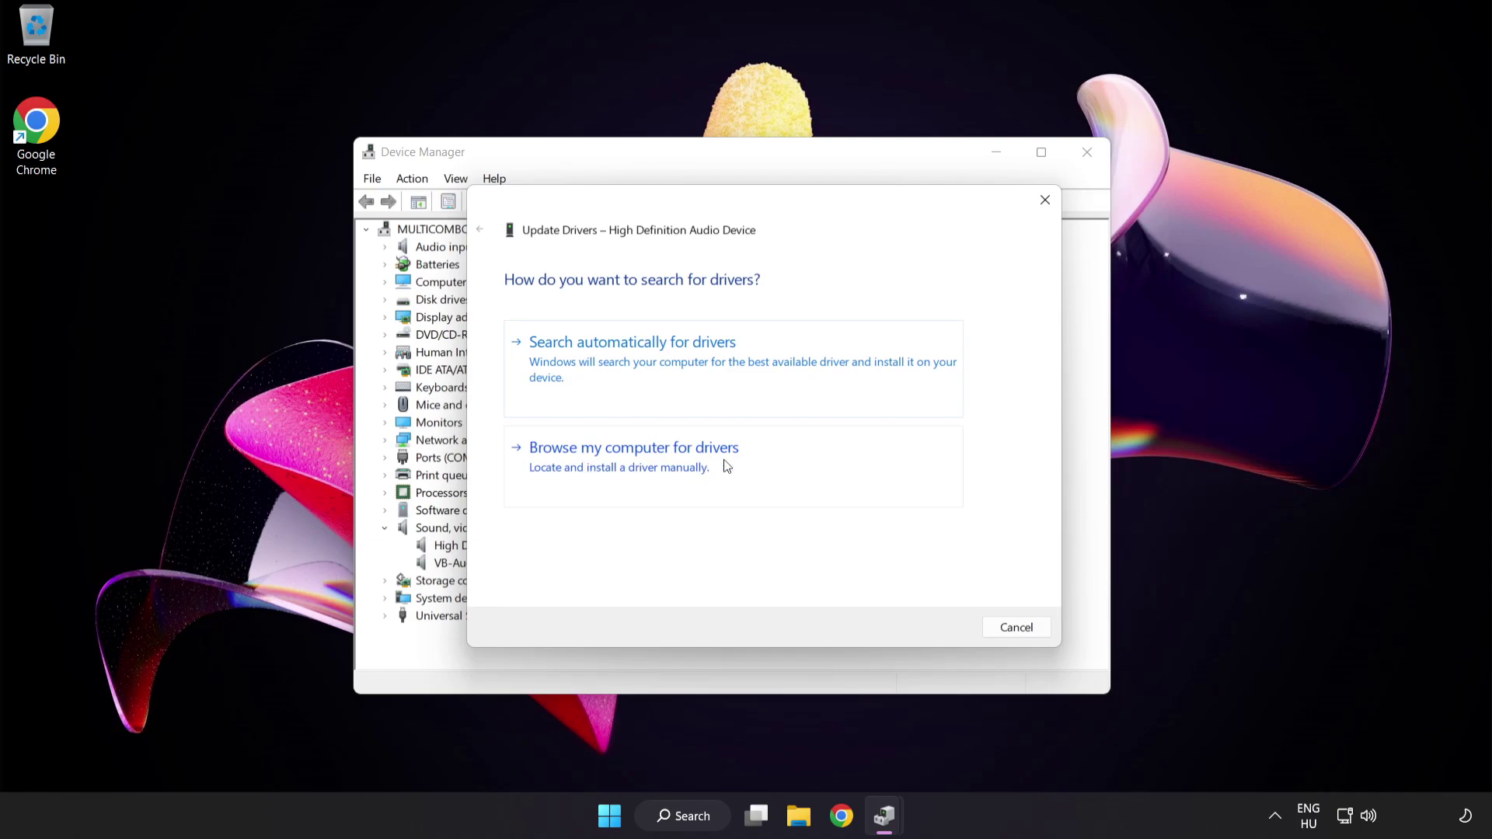
{"action": "left_click", "coordinate": [673, 472]}
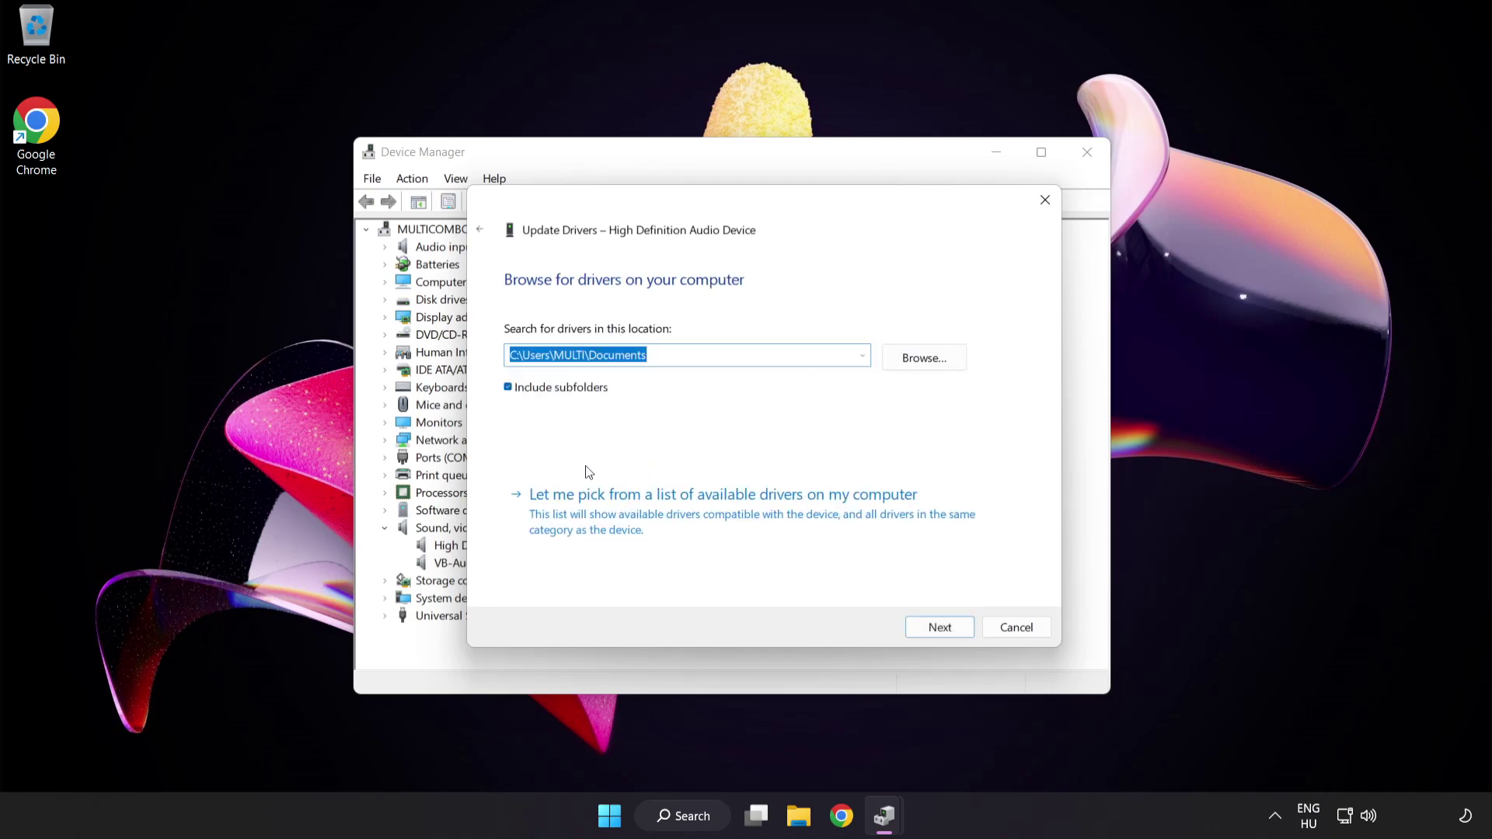
{"action": "left_click", "coordinate": [653, 521]}
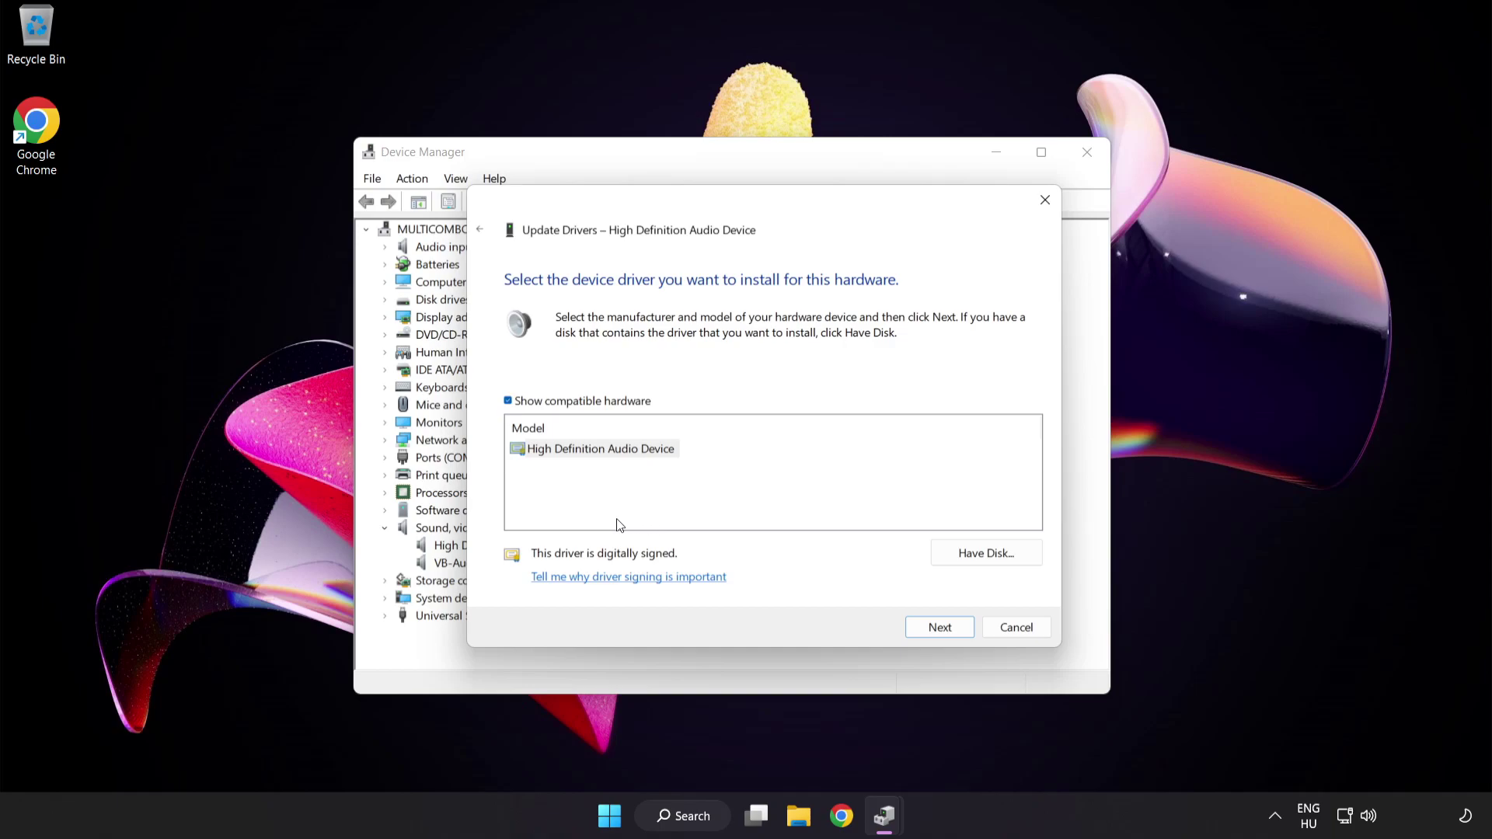
{"action": "left_click", "coordinate": [546, 454]}
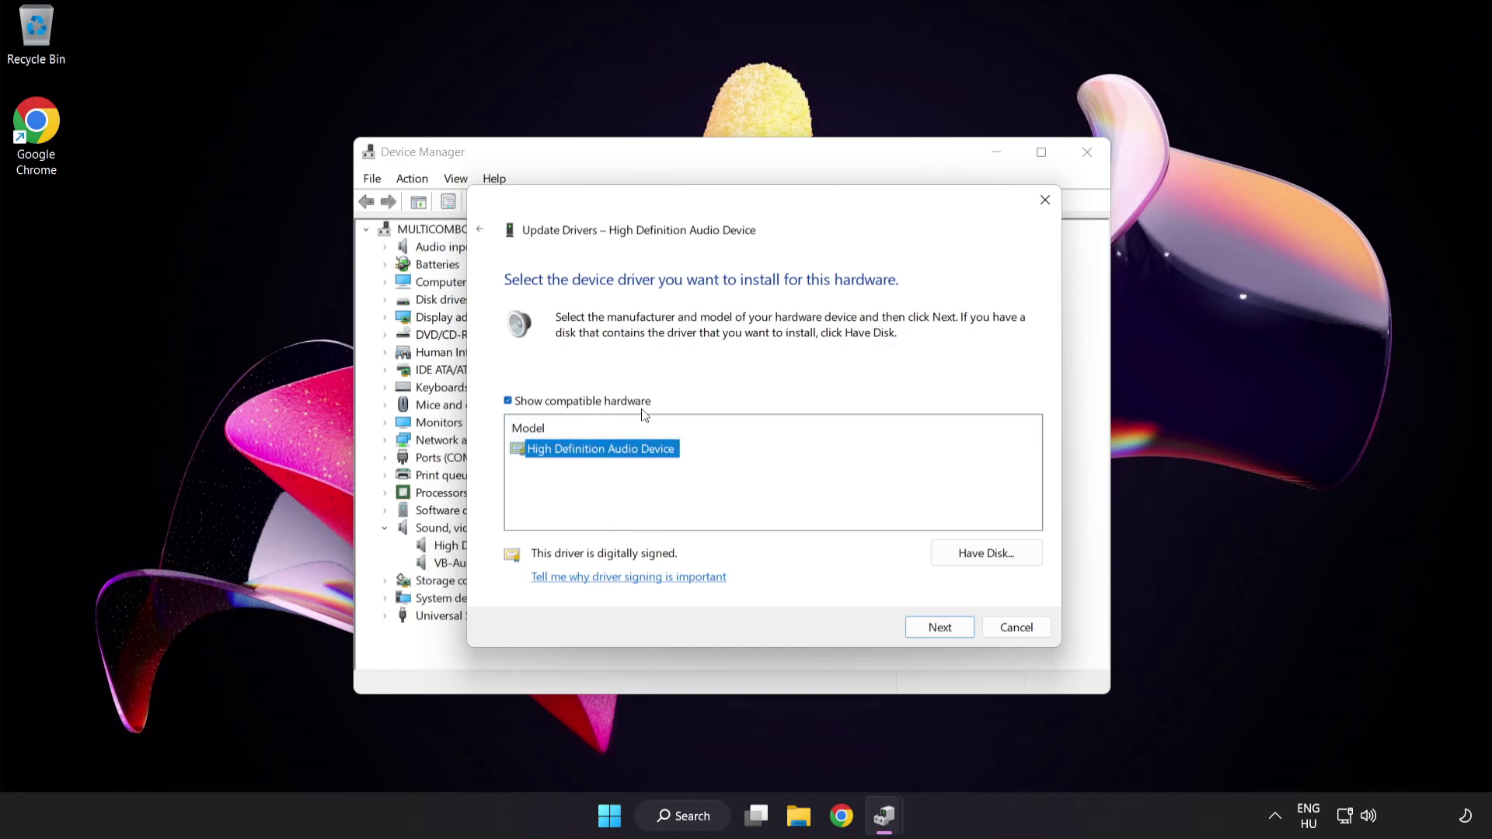
{"action": "left_click", "coordinate": [952, 632]}
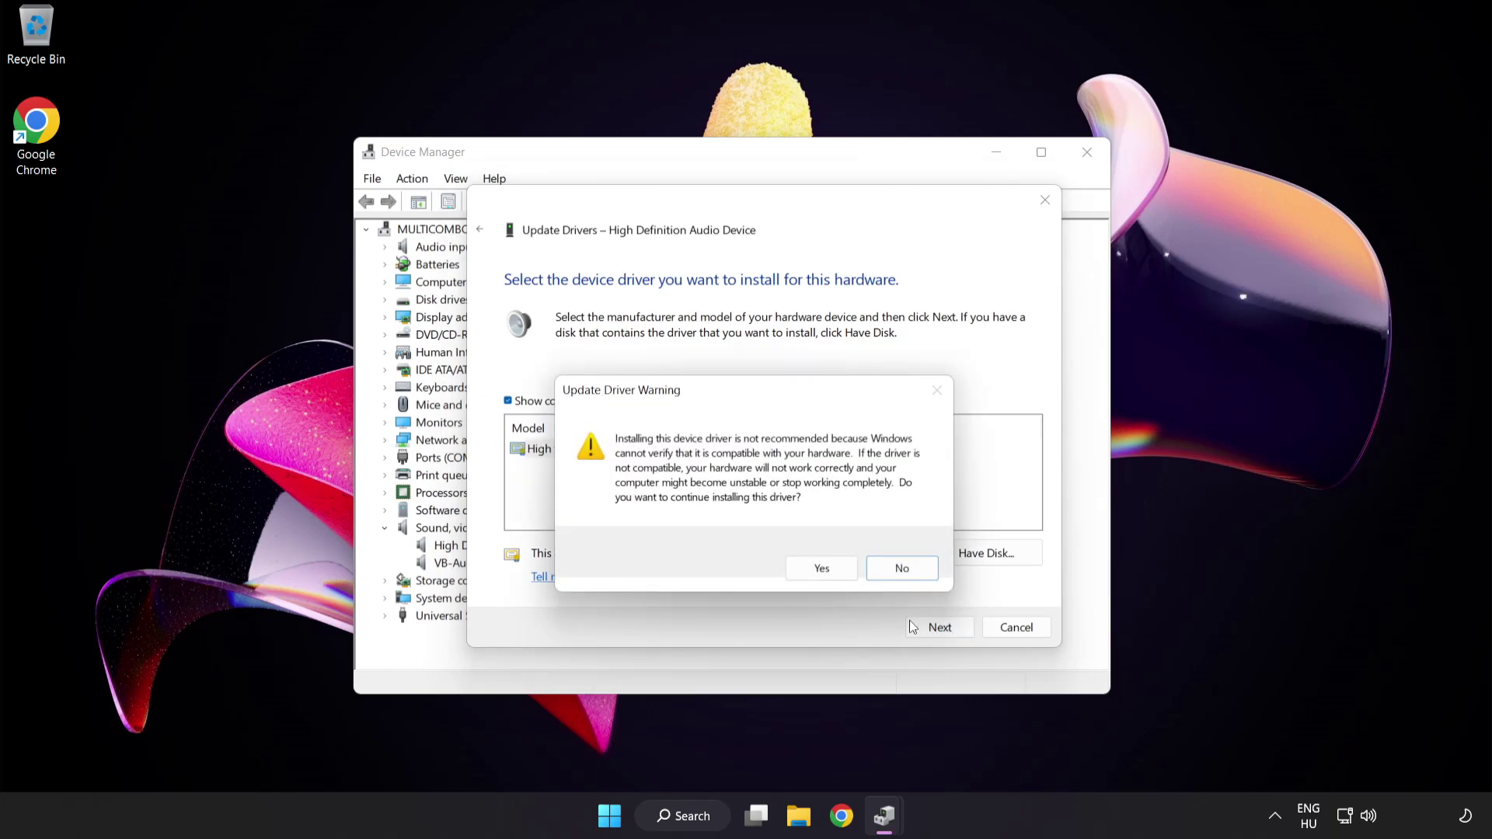
{"action": "left_click", "coordinate": [822, 569]}
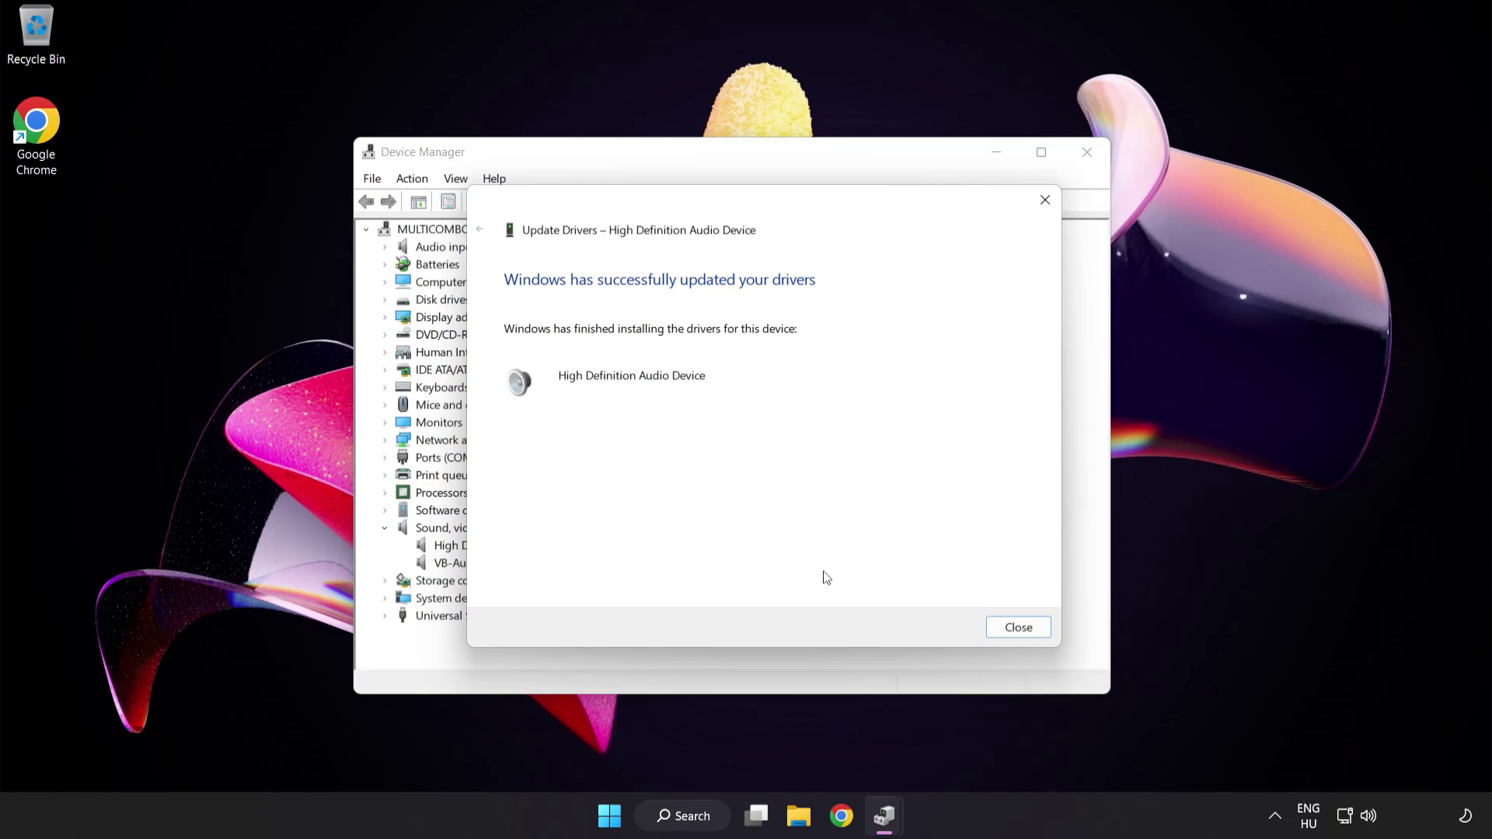
{"action": "left_click", "coordinate": [1027, 631]}
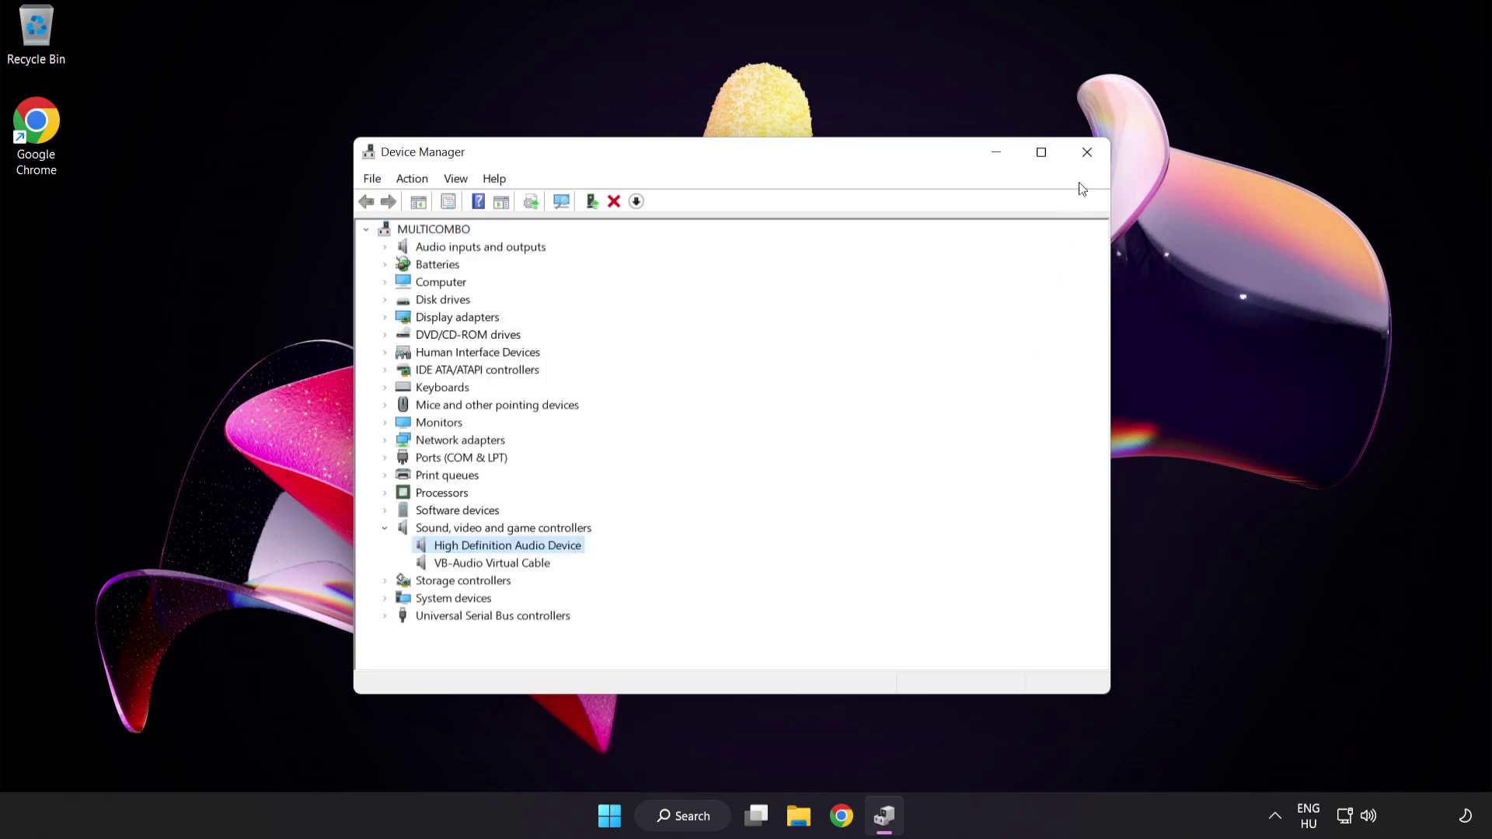
- Close Device Manager, then bring up the Start menu's power options without choosing one
{"action": "left_click", "coordinate": [1088, 153]}
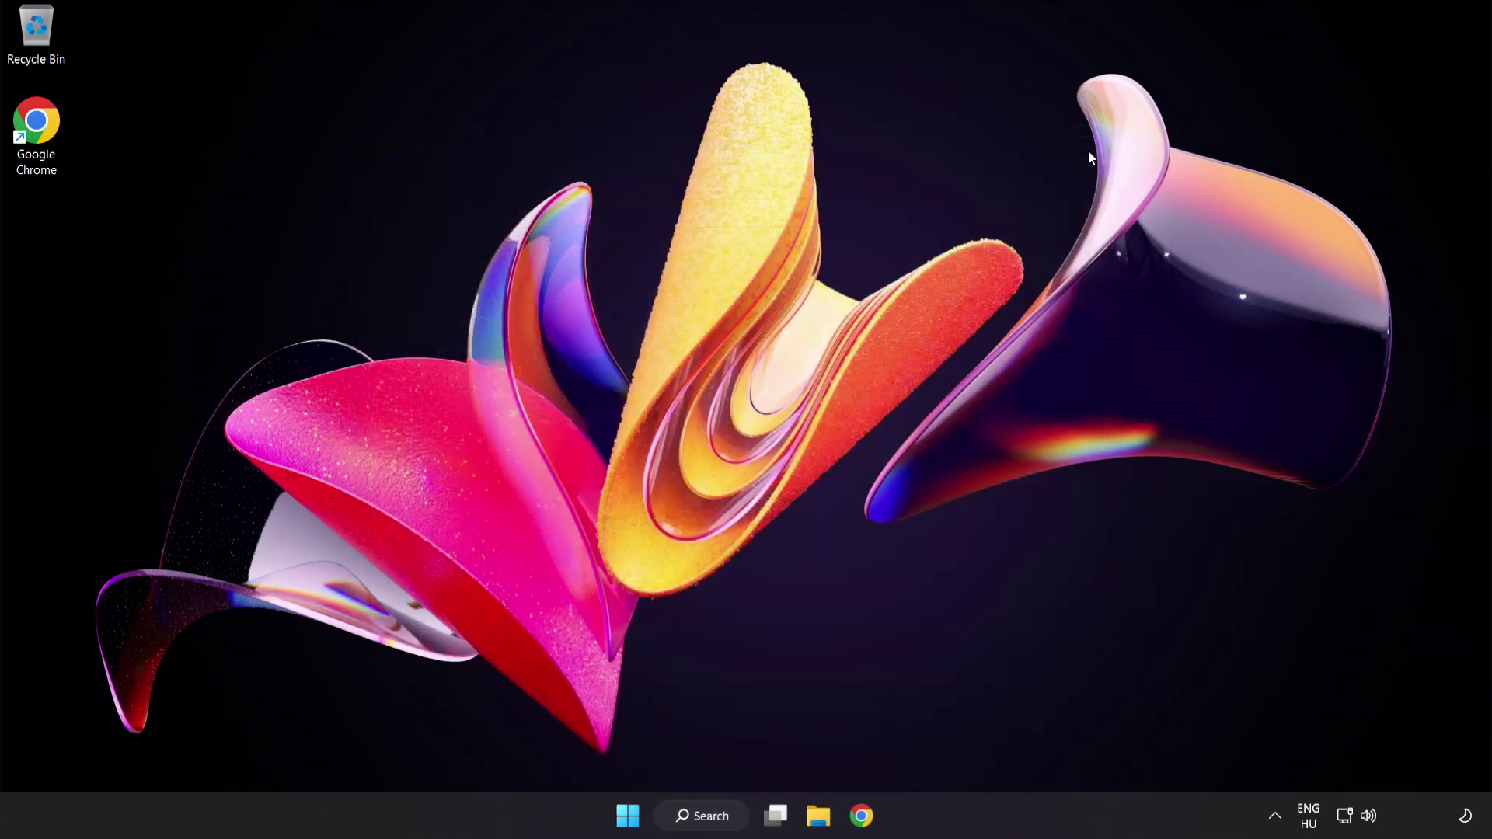
{"action": "left_click", "coordinate": [630, 816]}
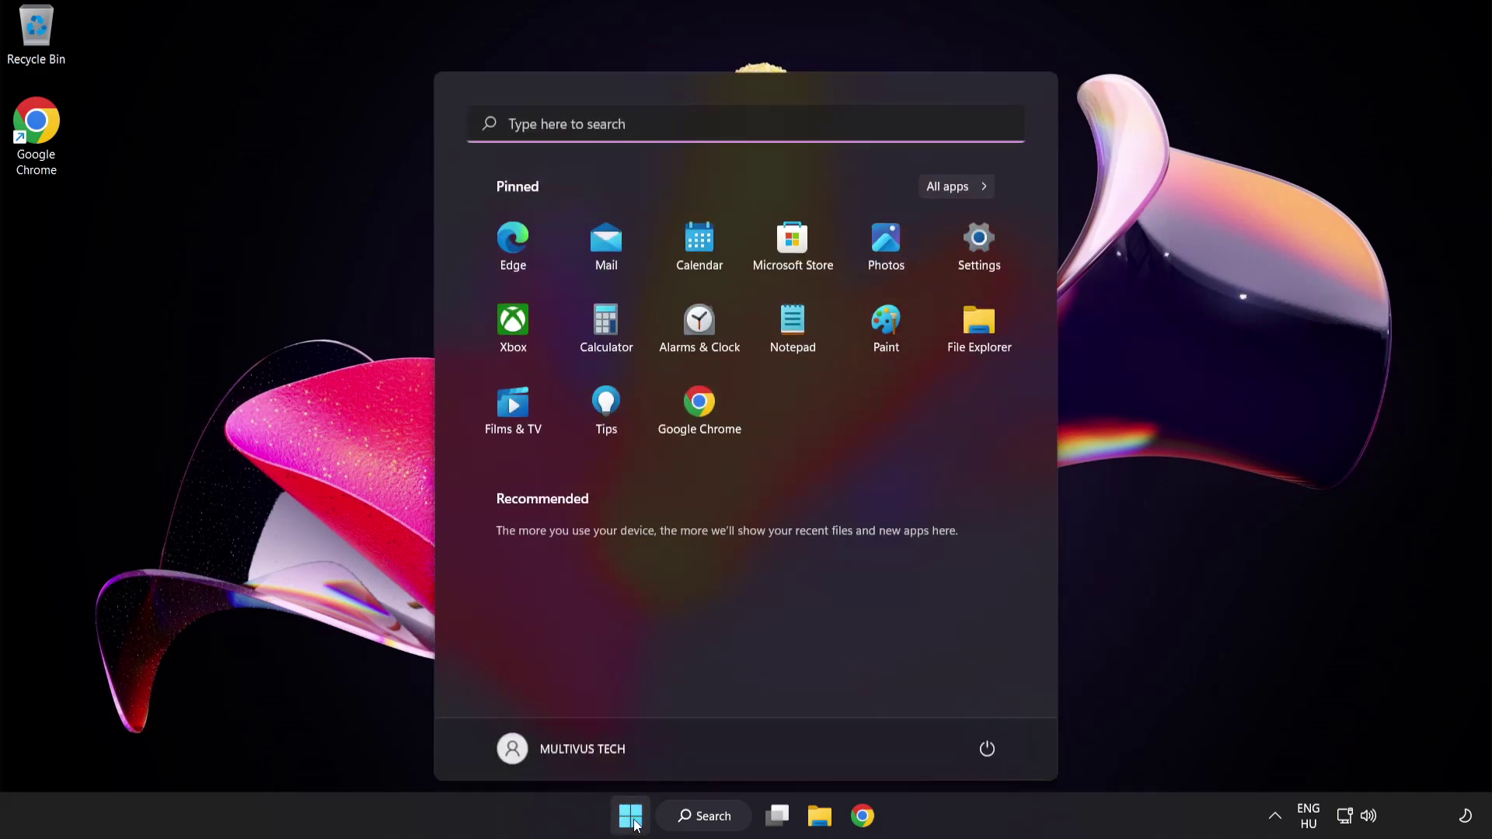
{"action": "left_click", "coordinate": [988, 750]}
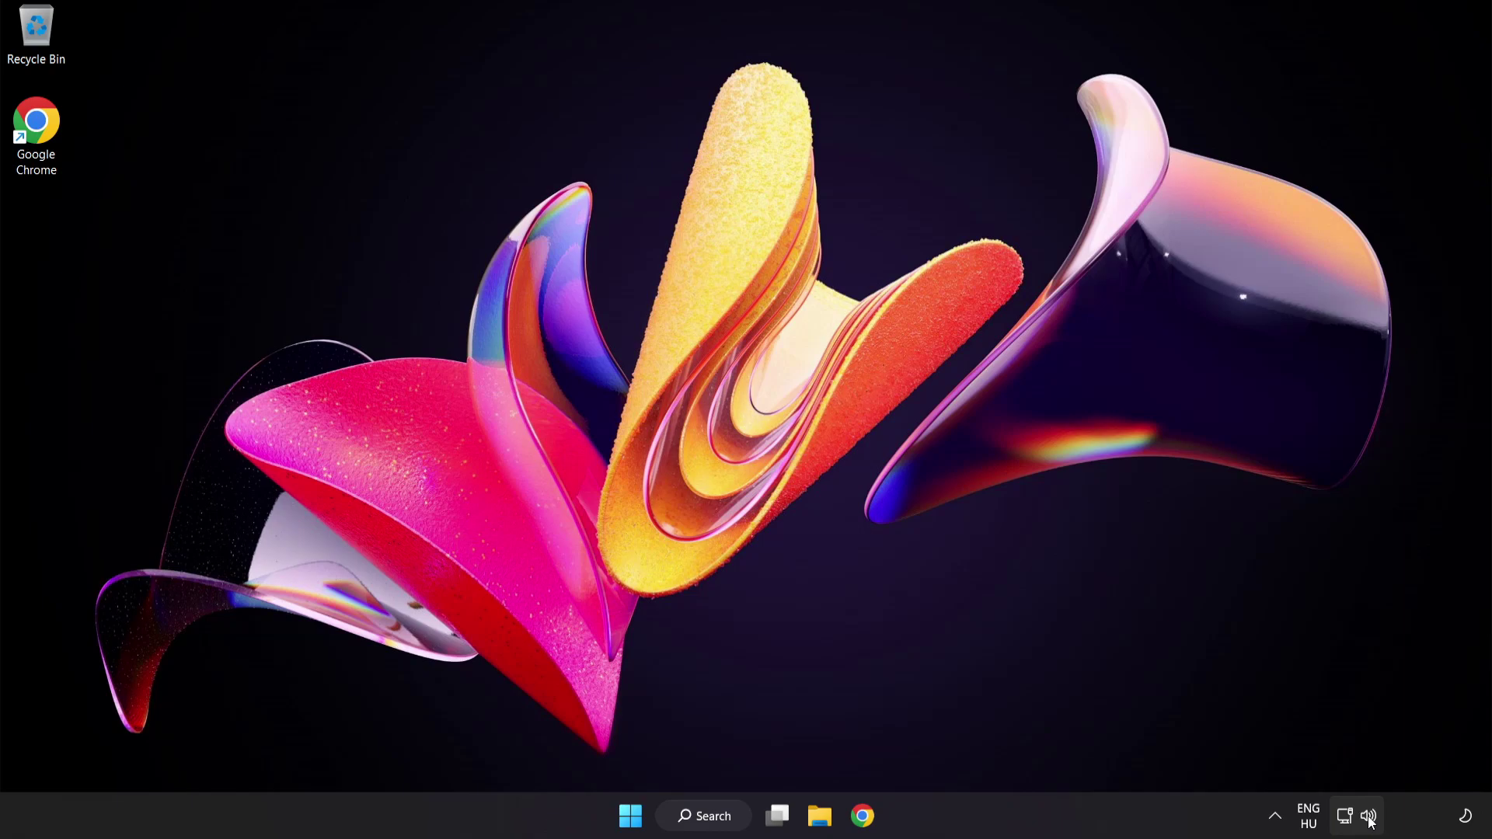
- Launch 'Troubleshoot sound problems' from the taskbar volume icon's shortcut menu
{"action": "right_click", "coordinate": [1369, 817]}
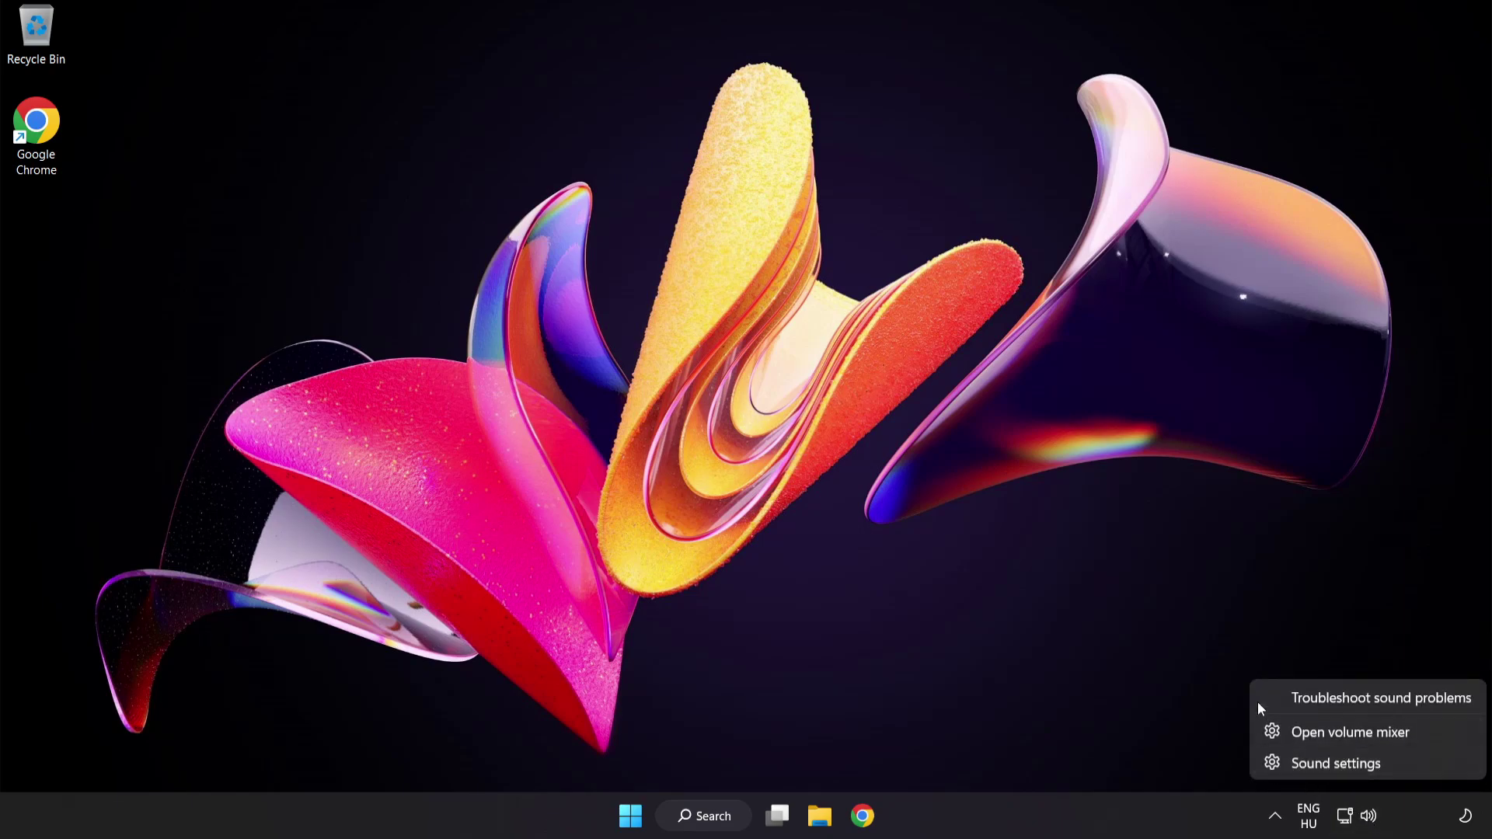
{"action": "left_click", "coordinate": [1388, 700]}
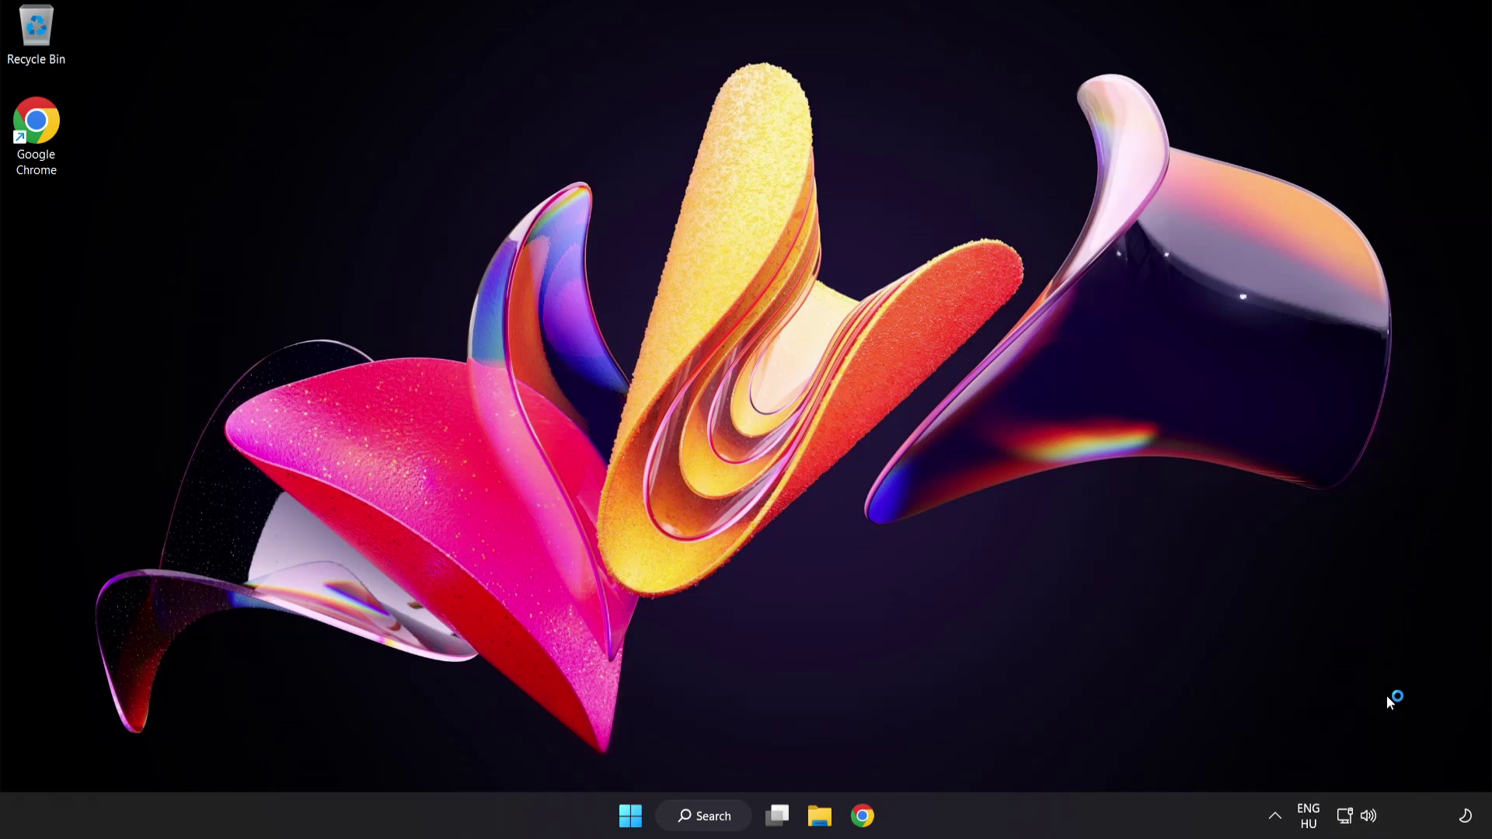